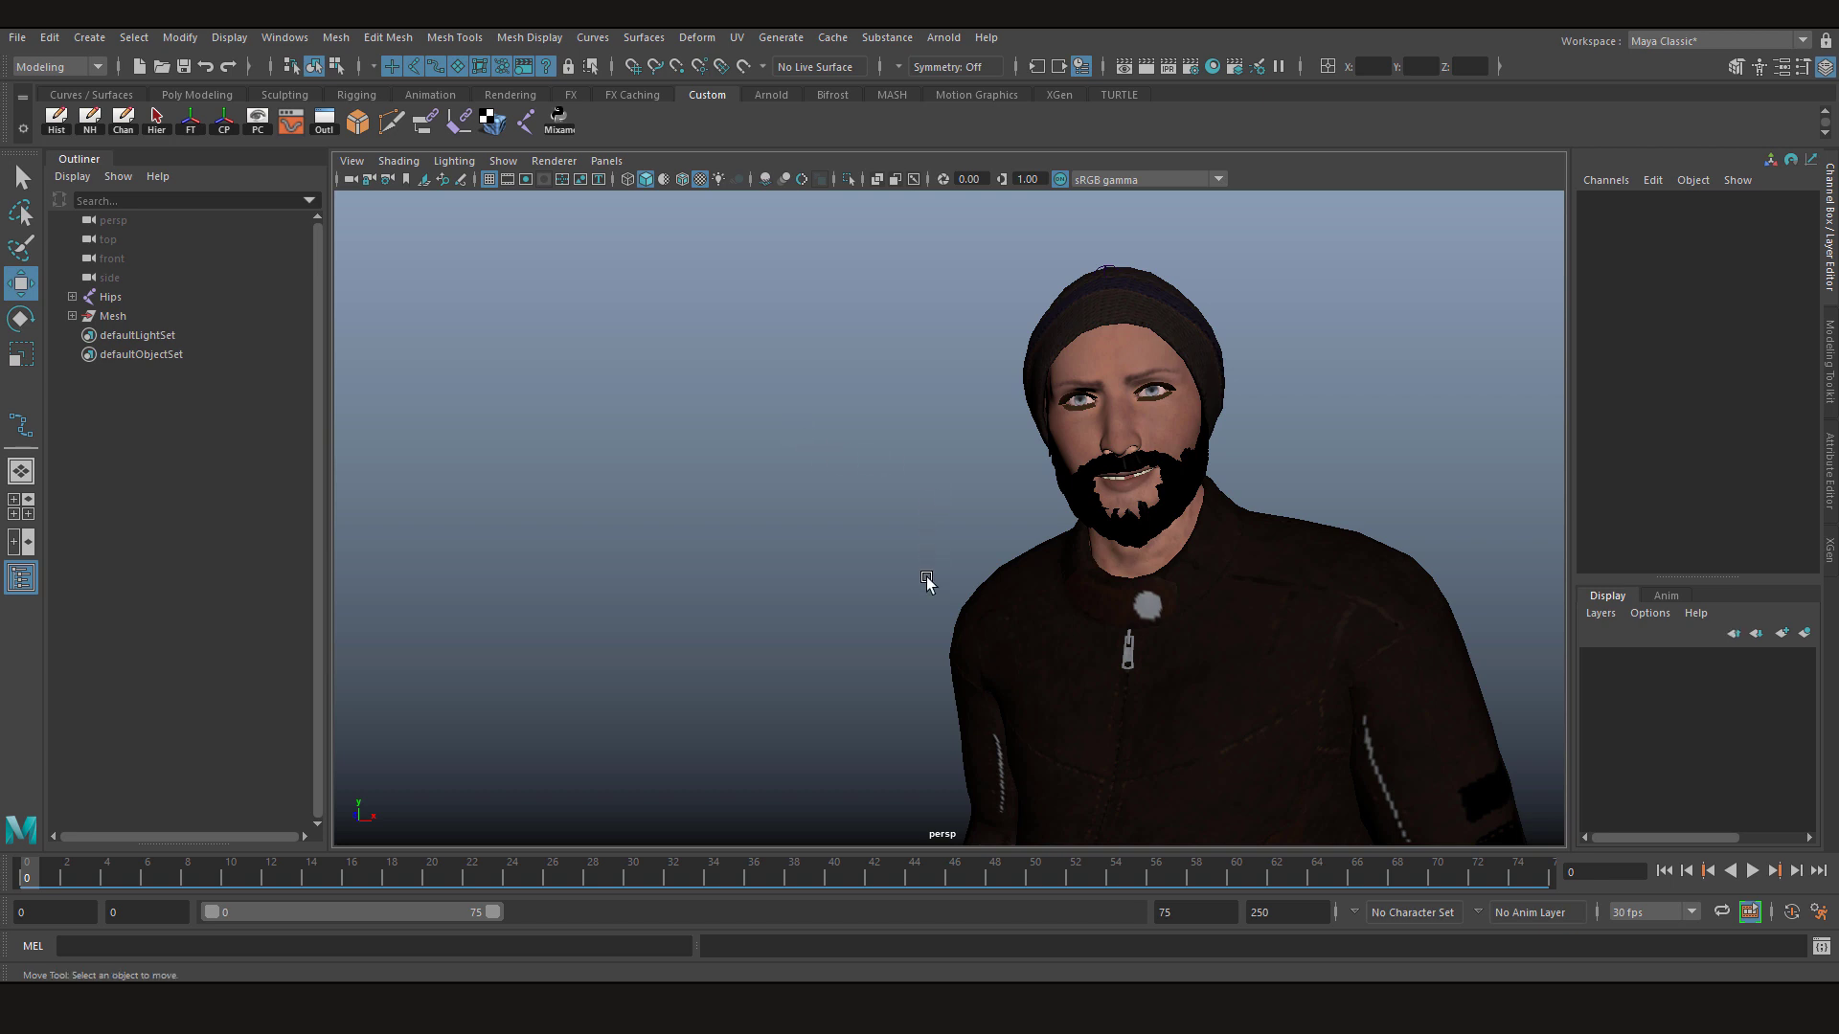
Play back the full character's existing animation, stop it and return to frame 0.
scroll(891, 566, "down", 6)
scroll(793, 625, "down", 3)
mouse_move(793, 624)
left_mouse_down("alt")
mouse_move(871, 648)
mouse_move(846, 624)
mouse_move(803, 644)
left_mouse_up("alt")
key("alt+v")
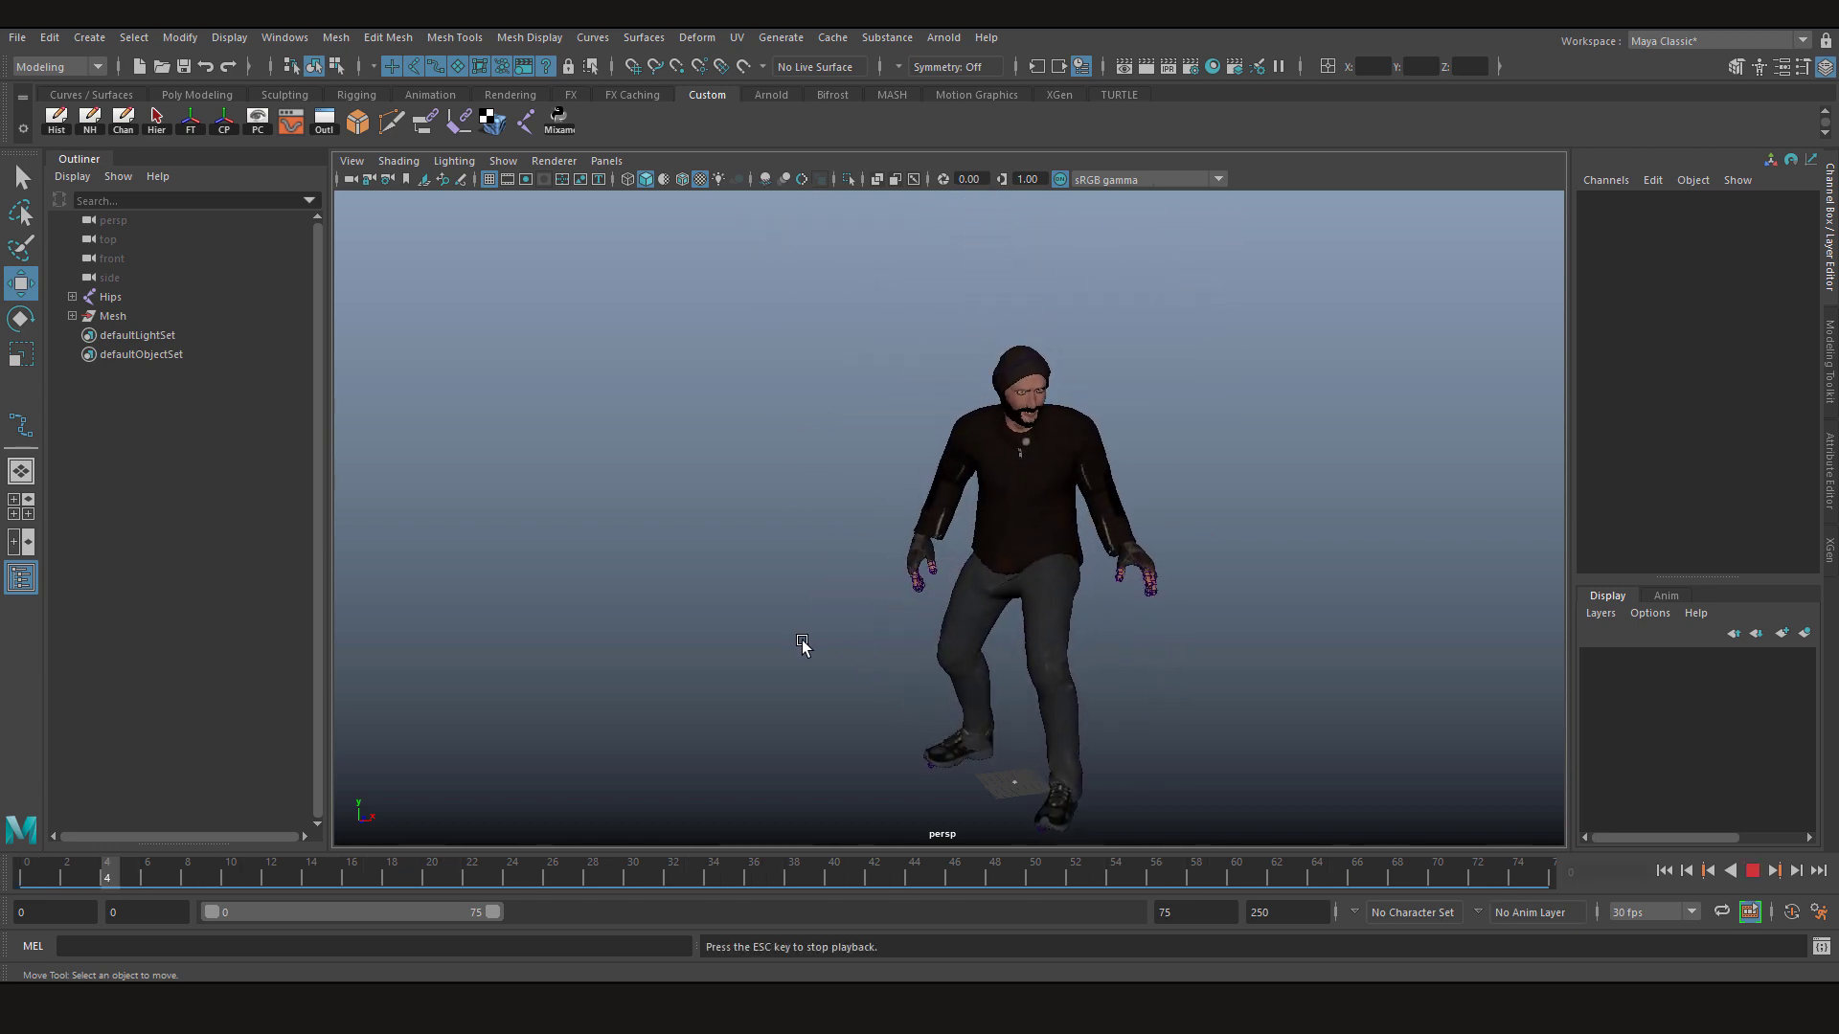
key("Escape")
left_click_drag(205, 876, 26, 876)
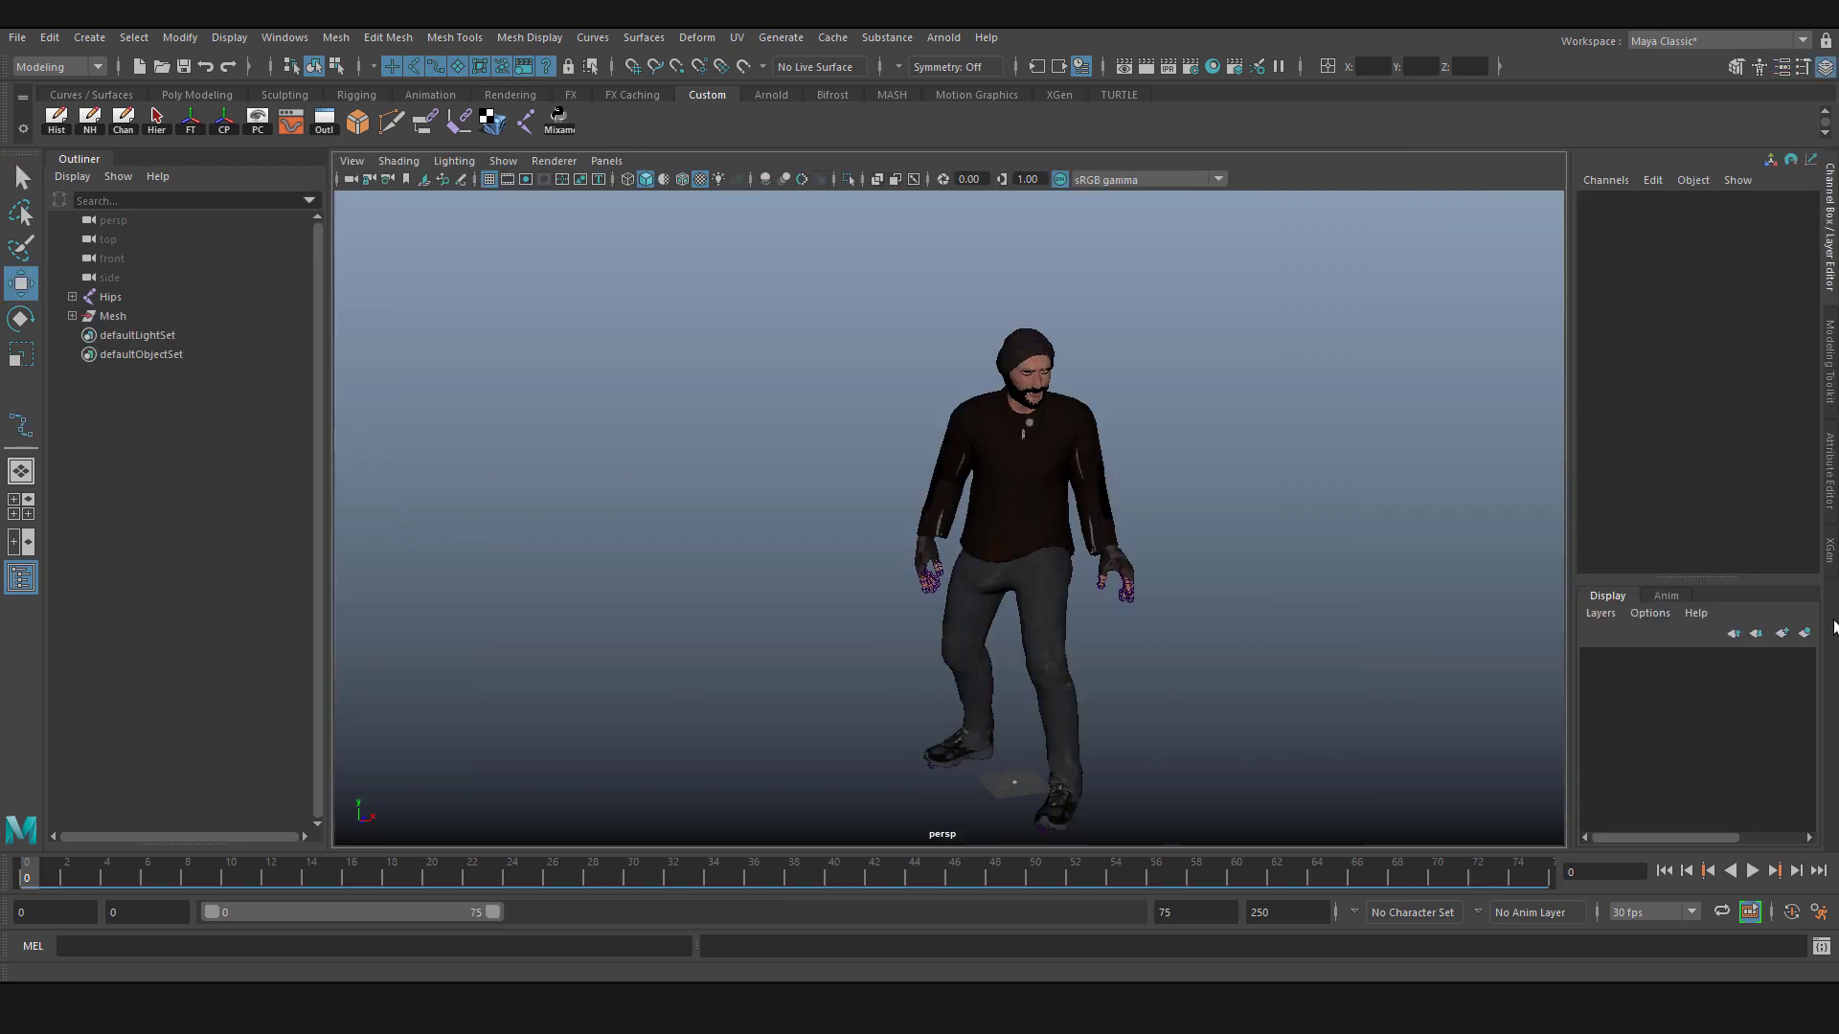
Enable auto load for the animImportExport.mll plug-in in the Plug-in Manager.
left_click(273, 41)
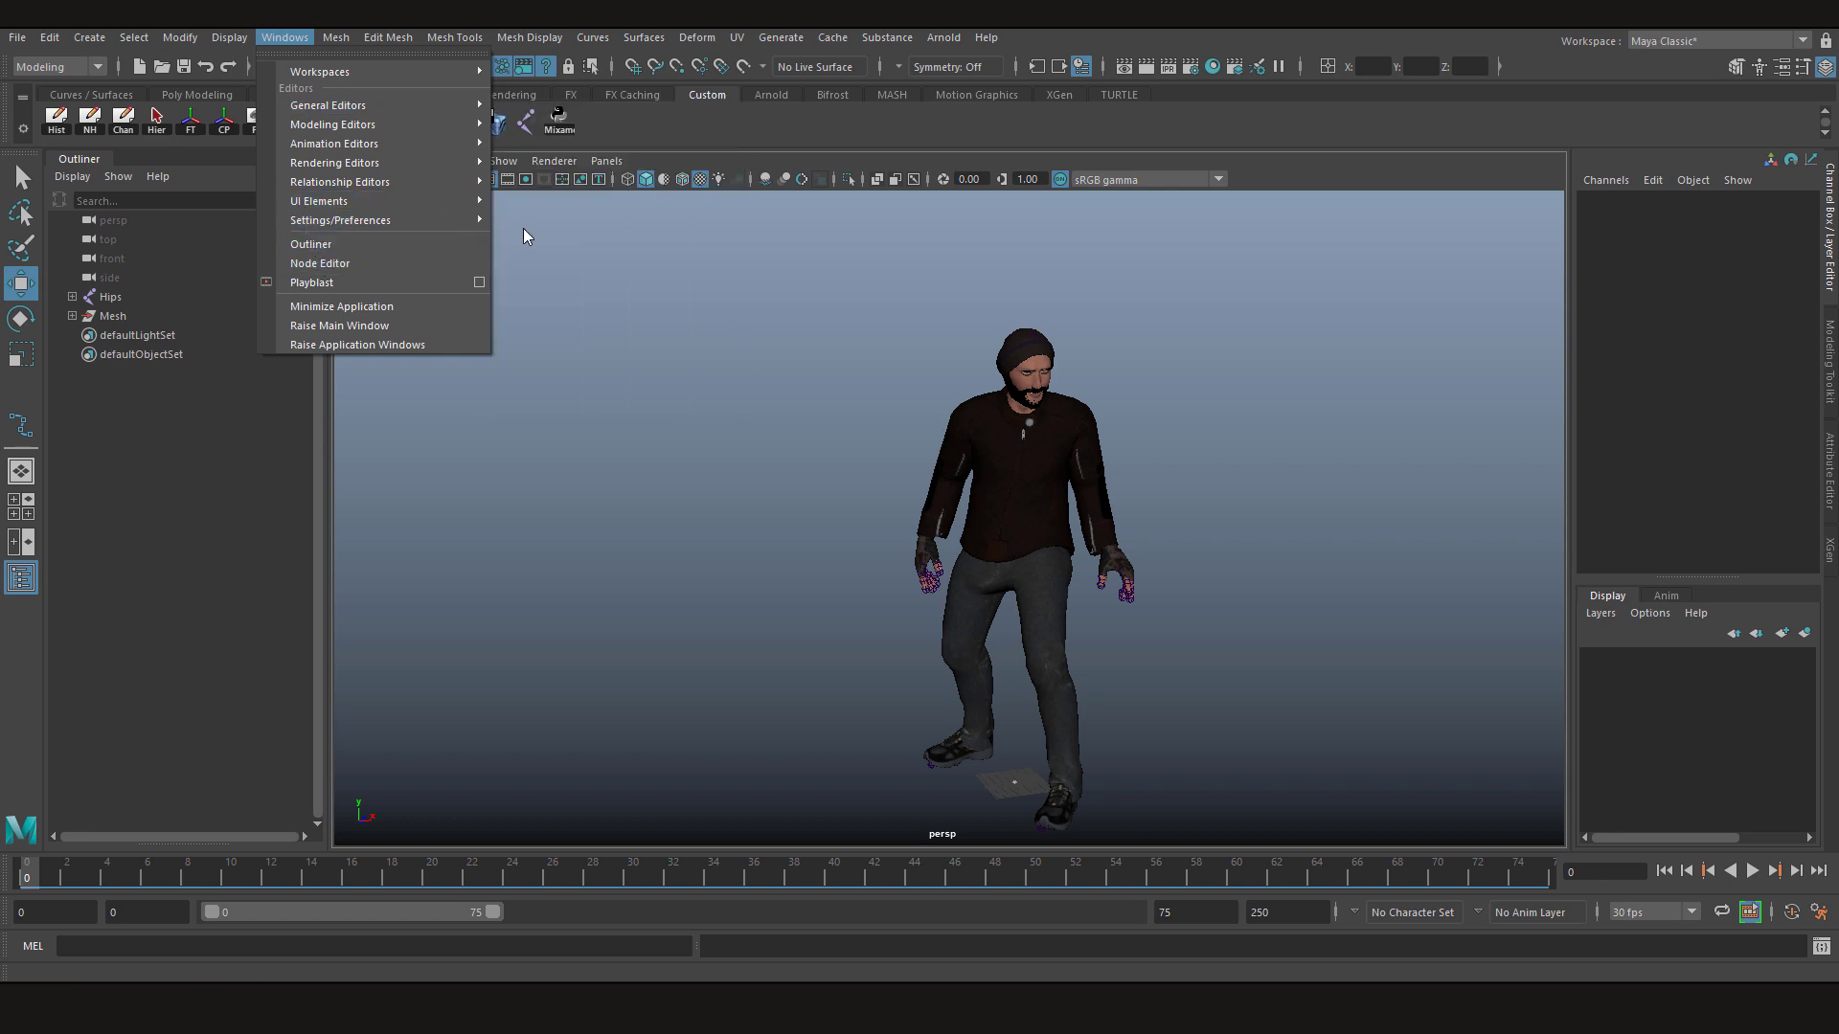
mouse_move(459, 220)
left_click(579, 360)
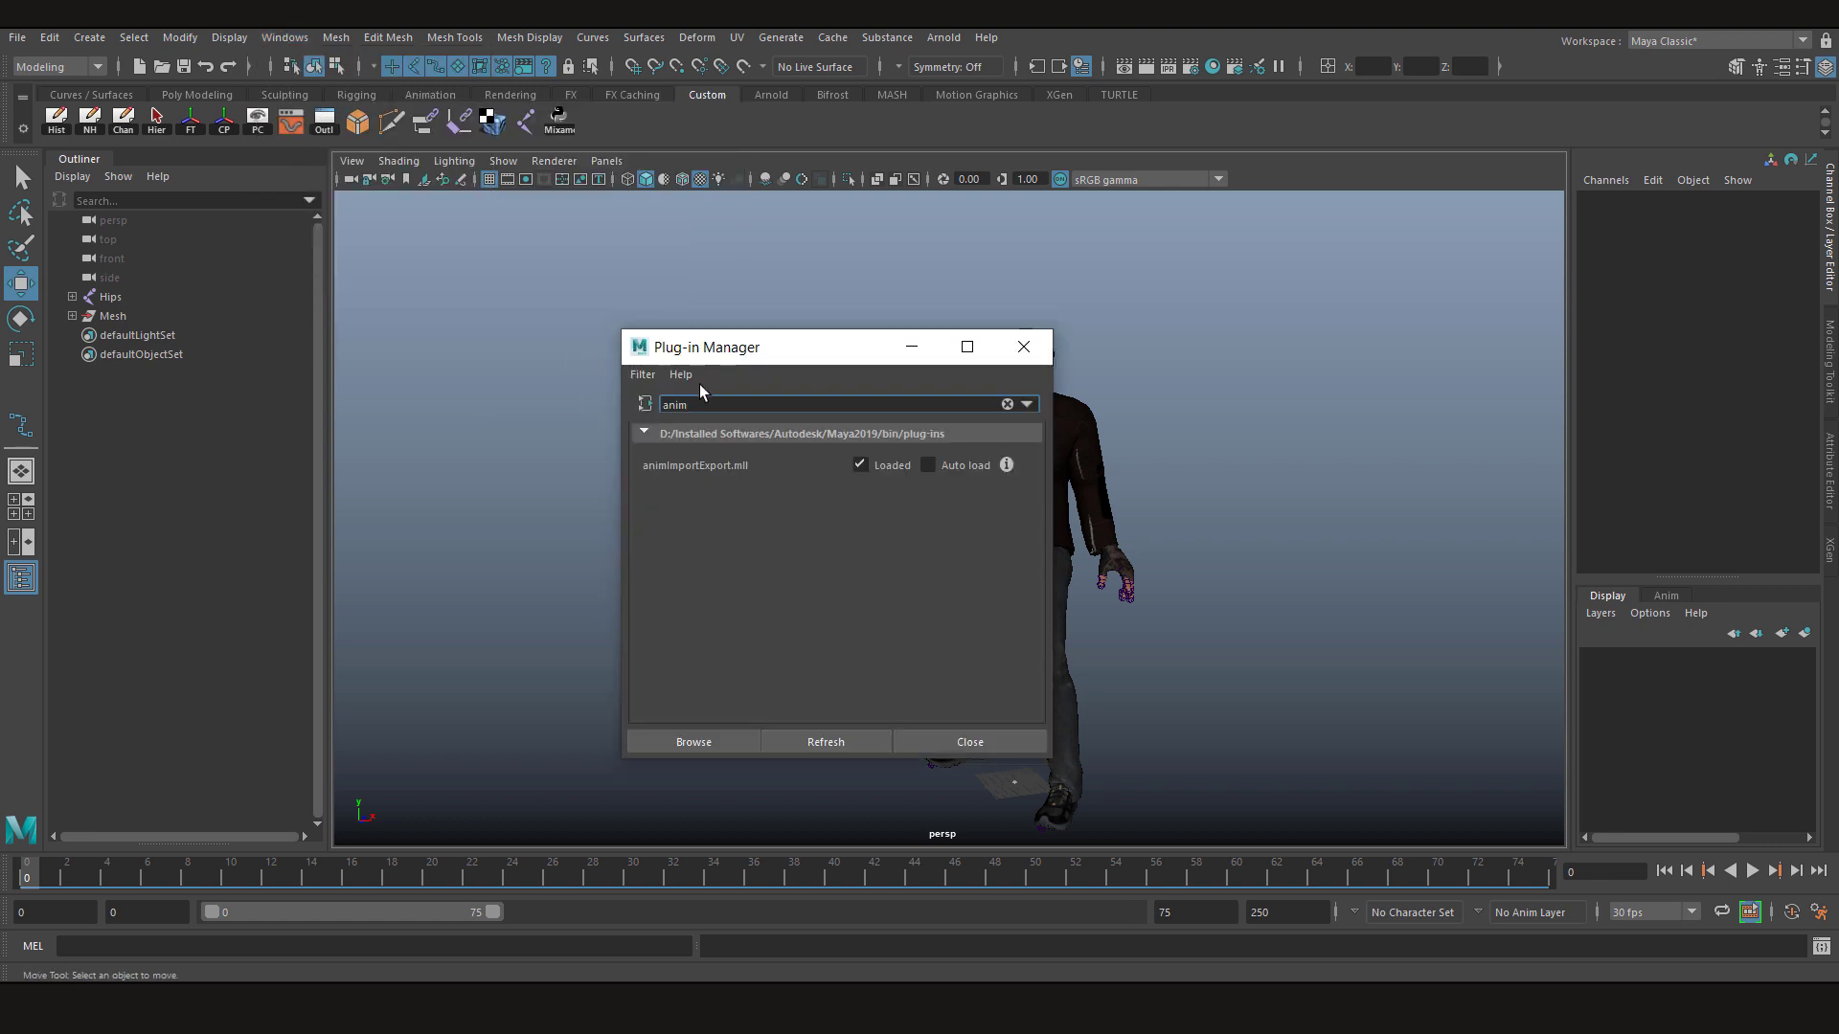
double_click(676, 404)
left_click(927, 465)
left_click(969, 743)
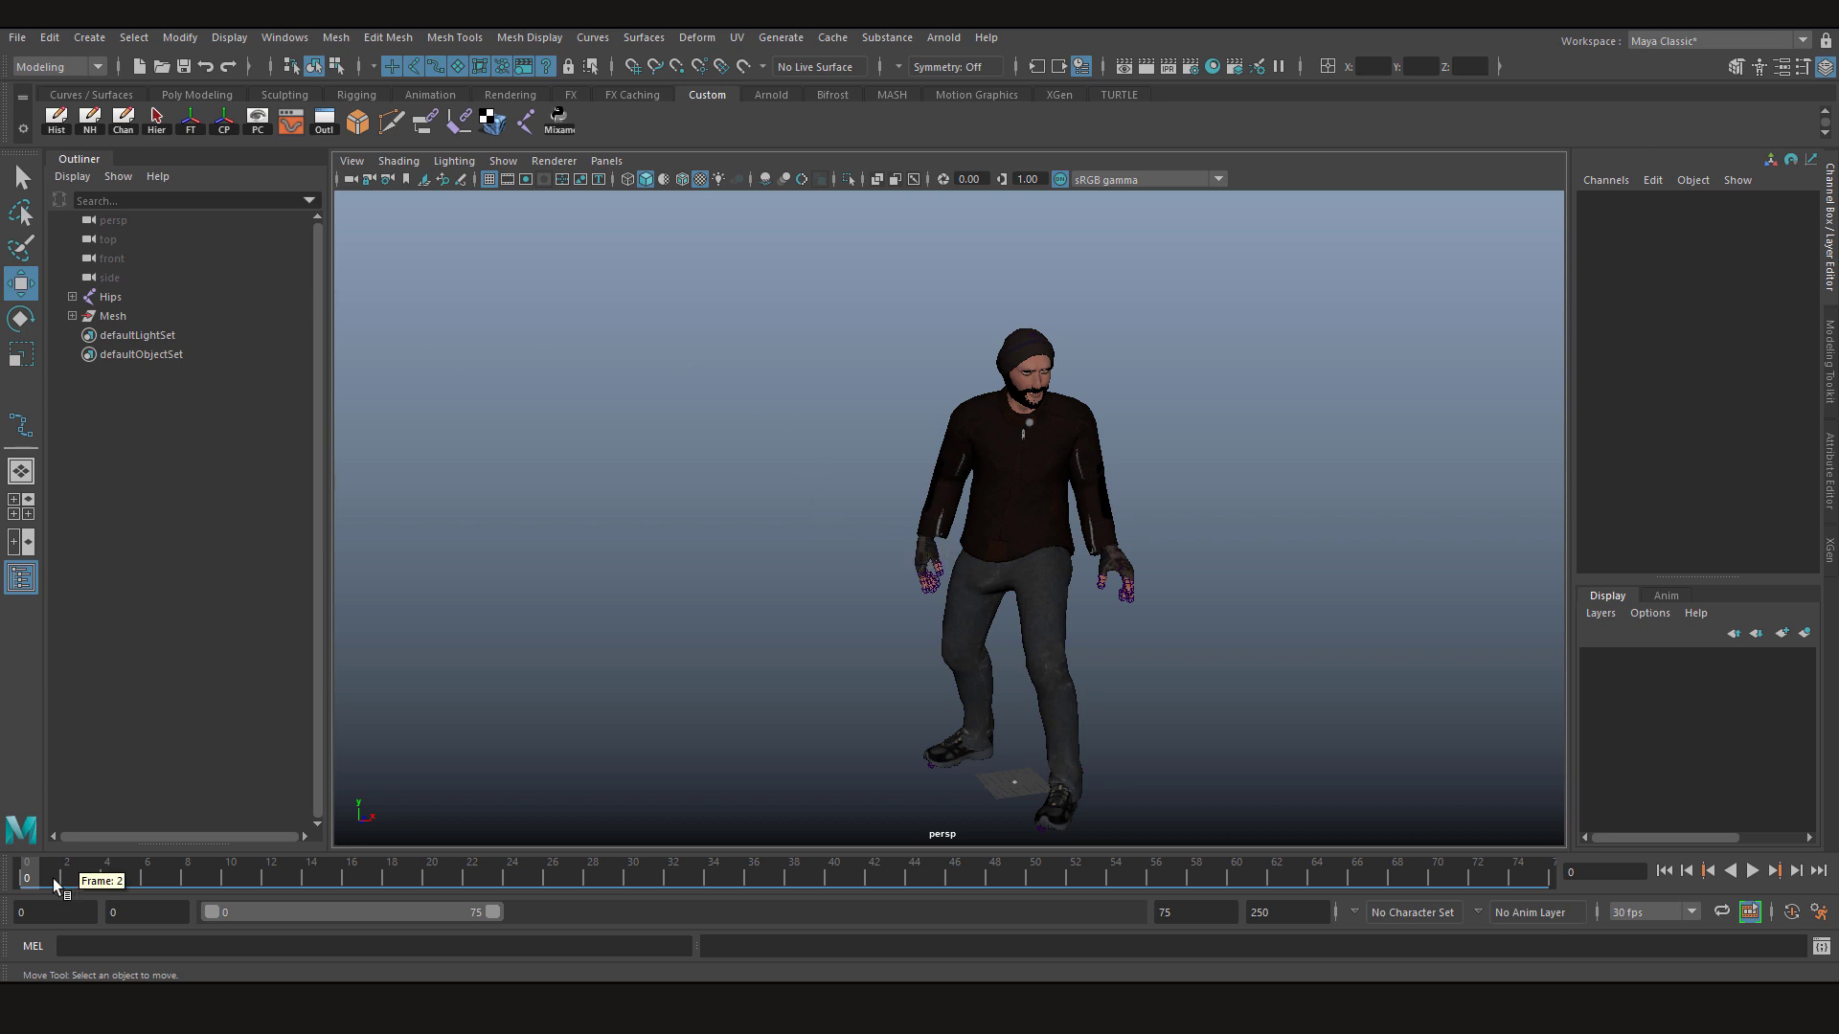
Set up an Export Selection of the Hips joint hierarchy at frame 0 as animExport, with the file name Jump on the Desktop.
mouse_move(53, 877)
left_mouse_down()
mouse_move(566, 876)
mouse_move(27, 879)
left_mouse_up()
left_click(77, 299)
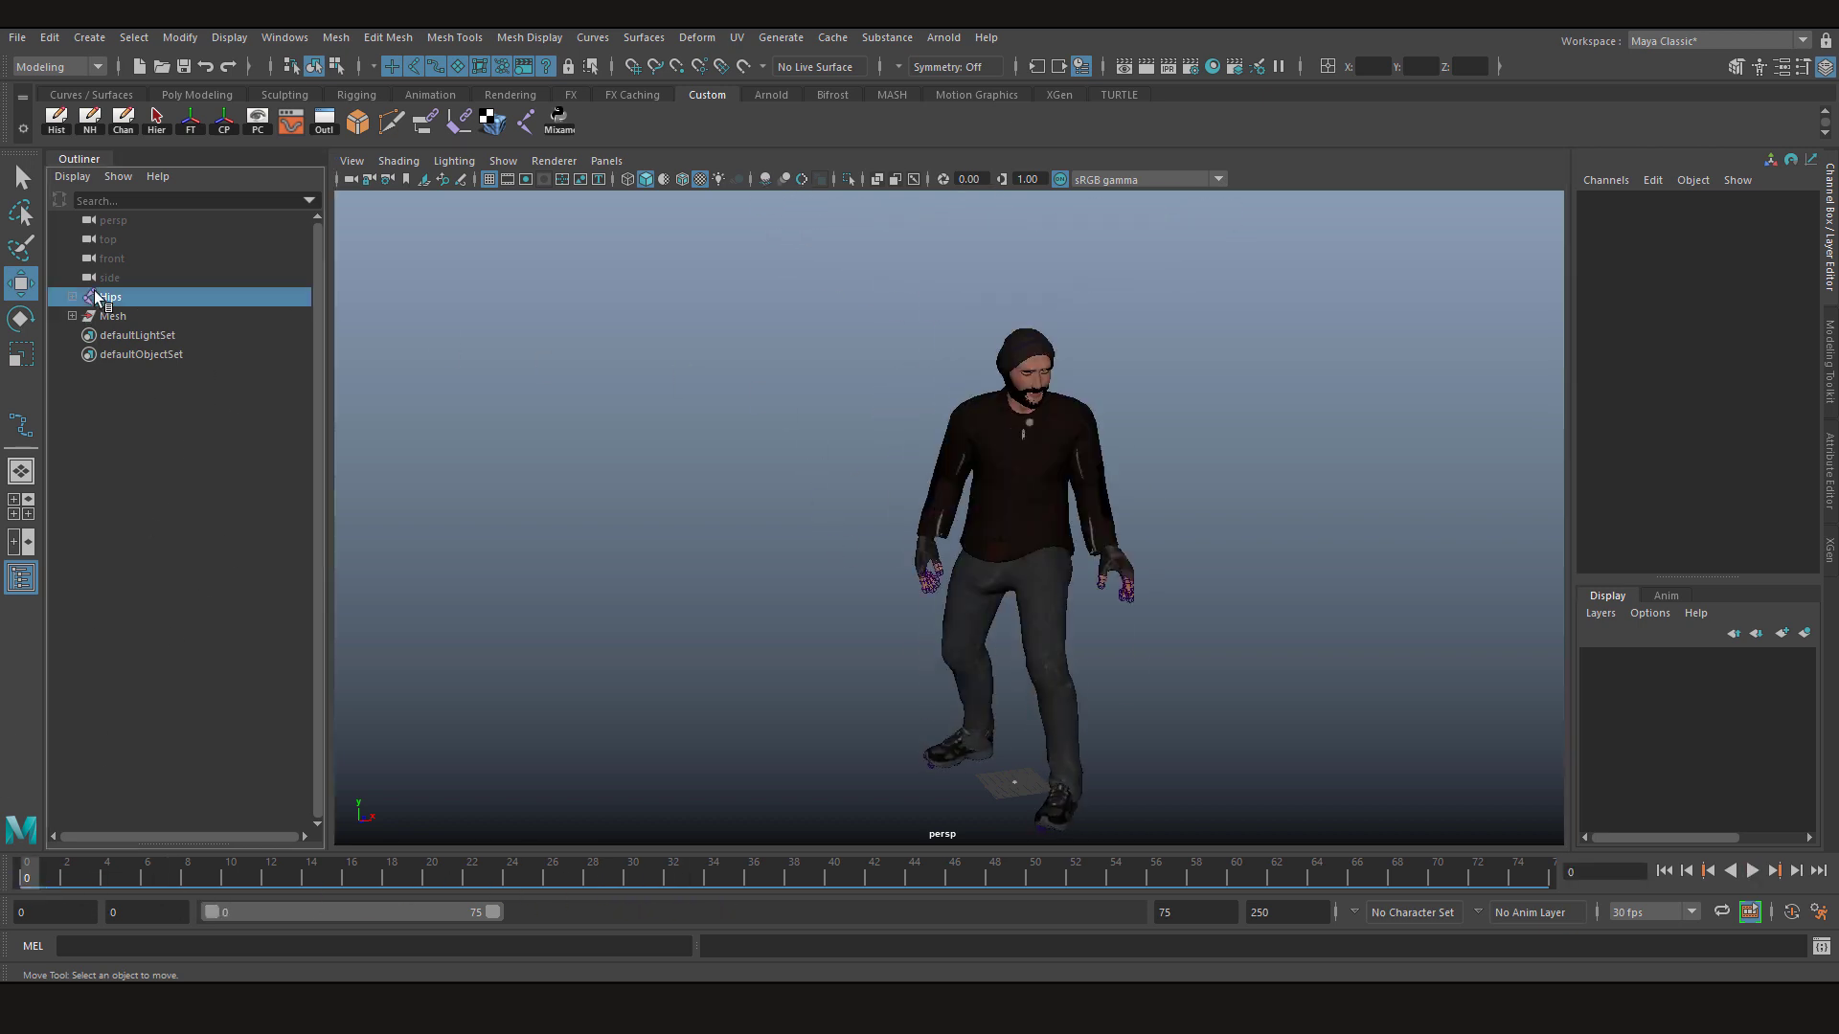
left_click(15, 40)
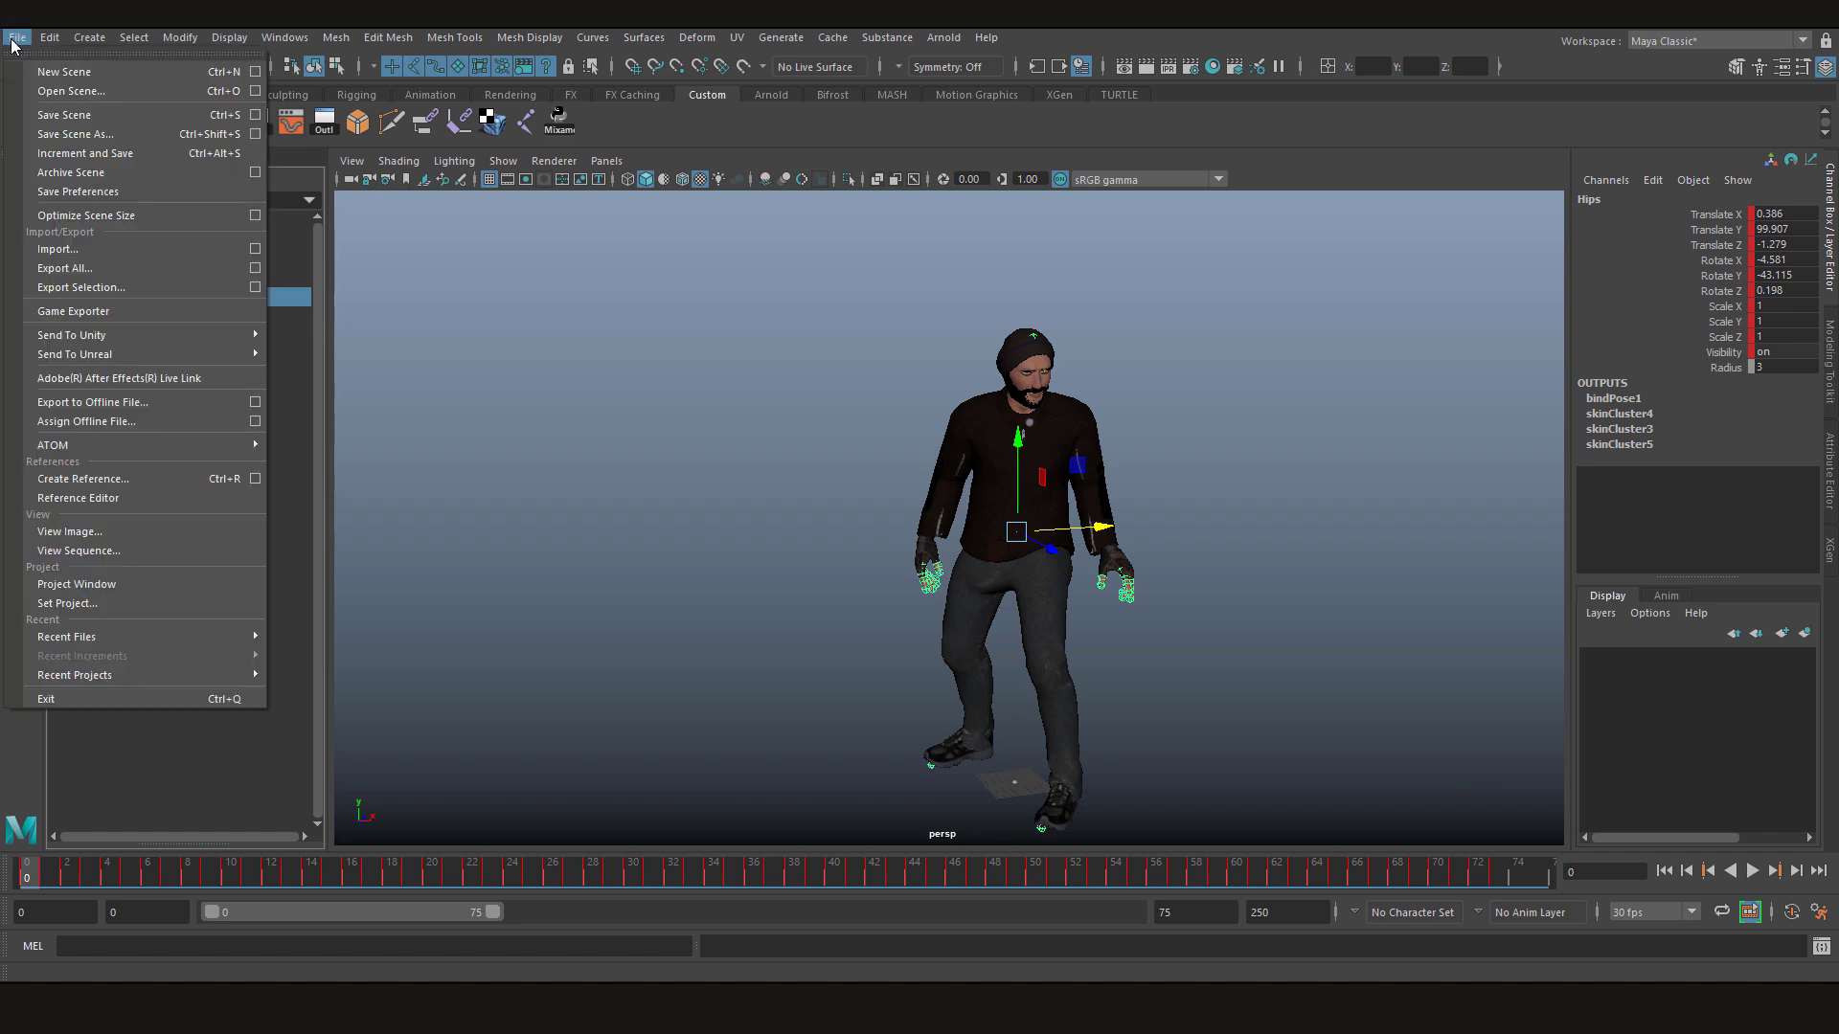
left_click(81, 287)
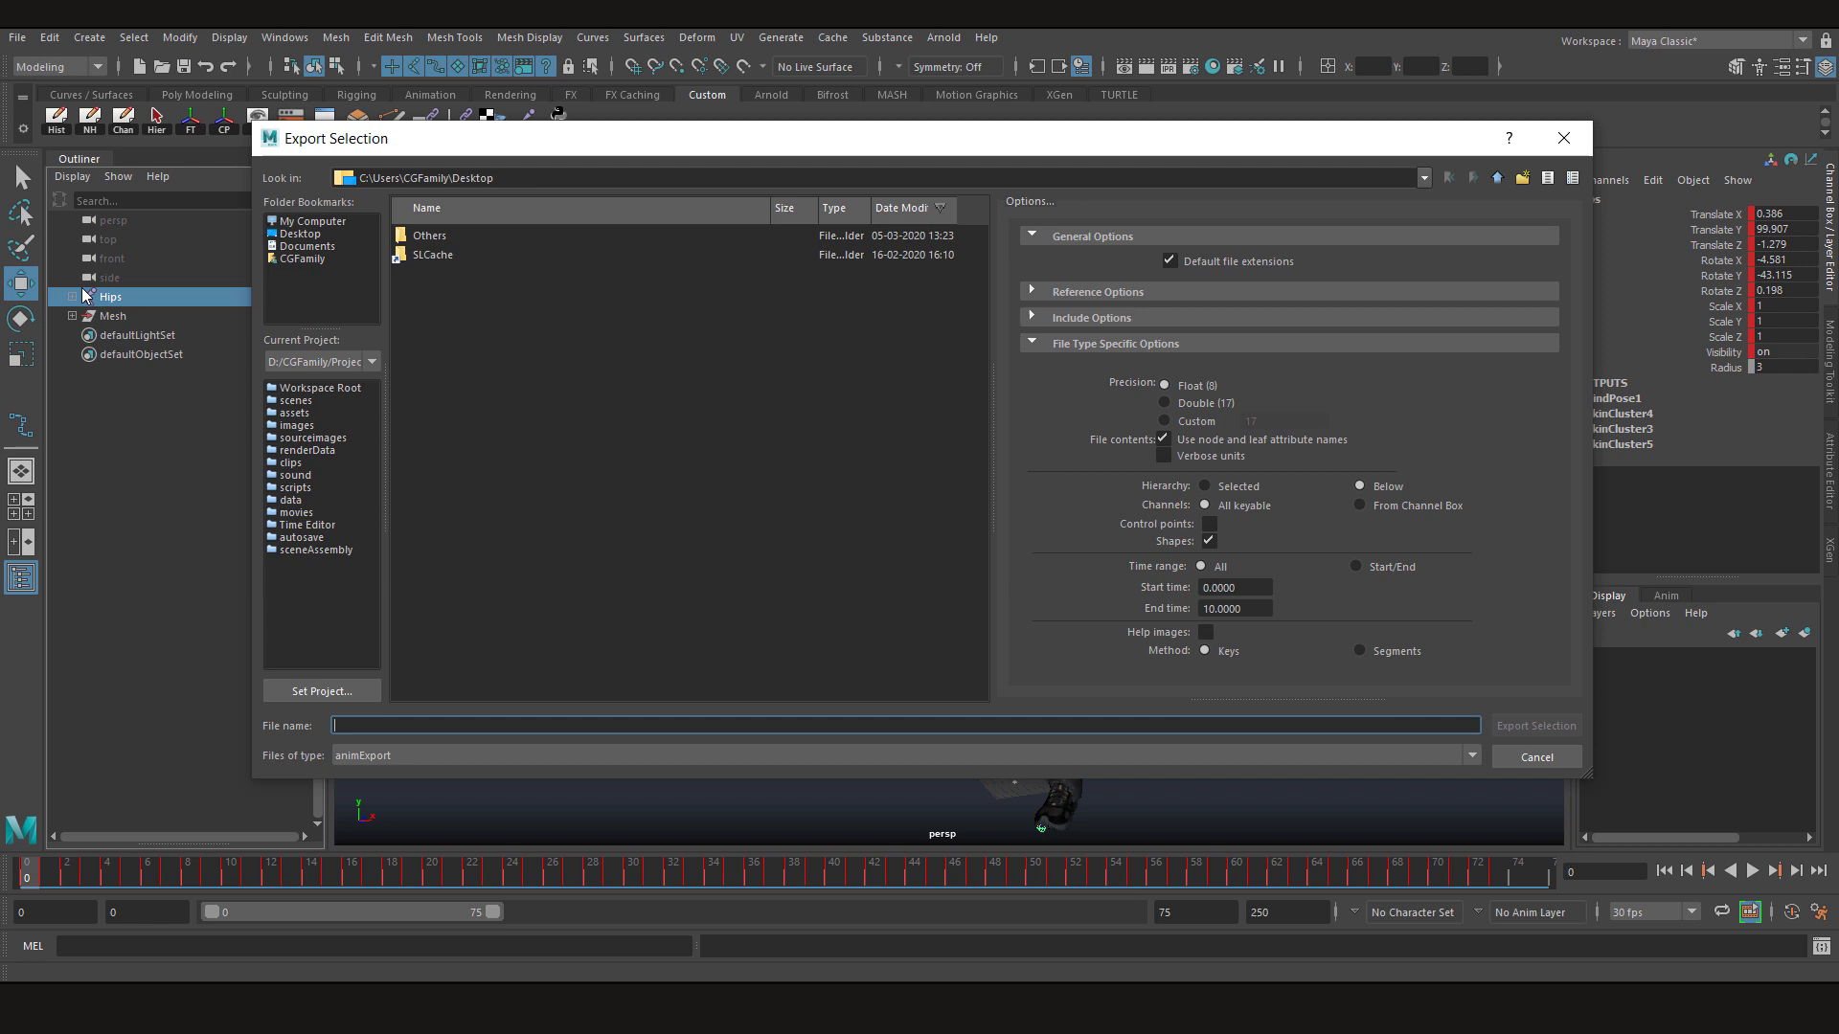
left_click(412, 756)
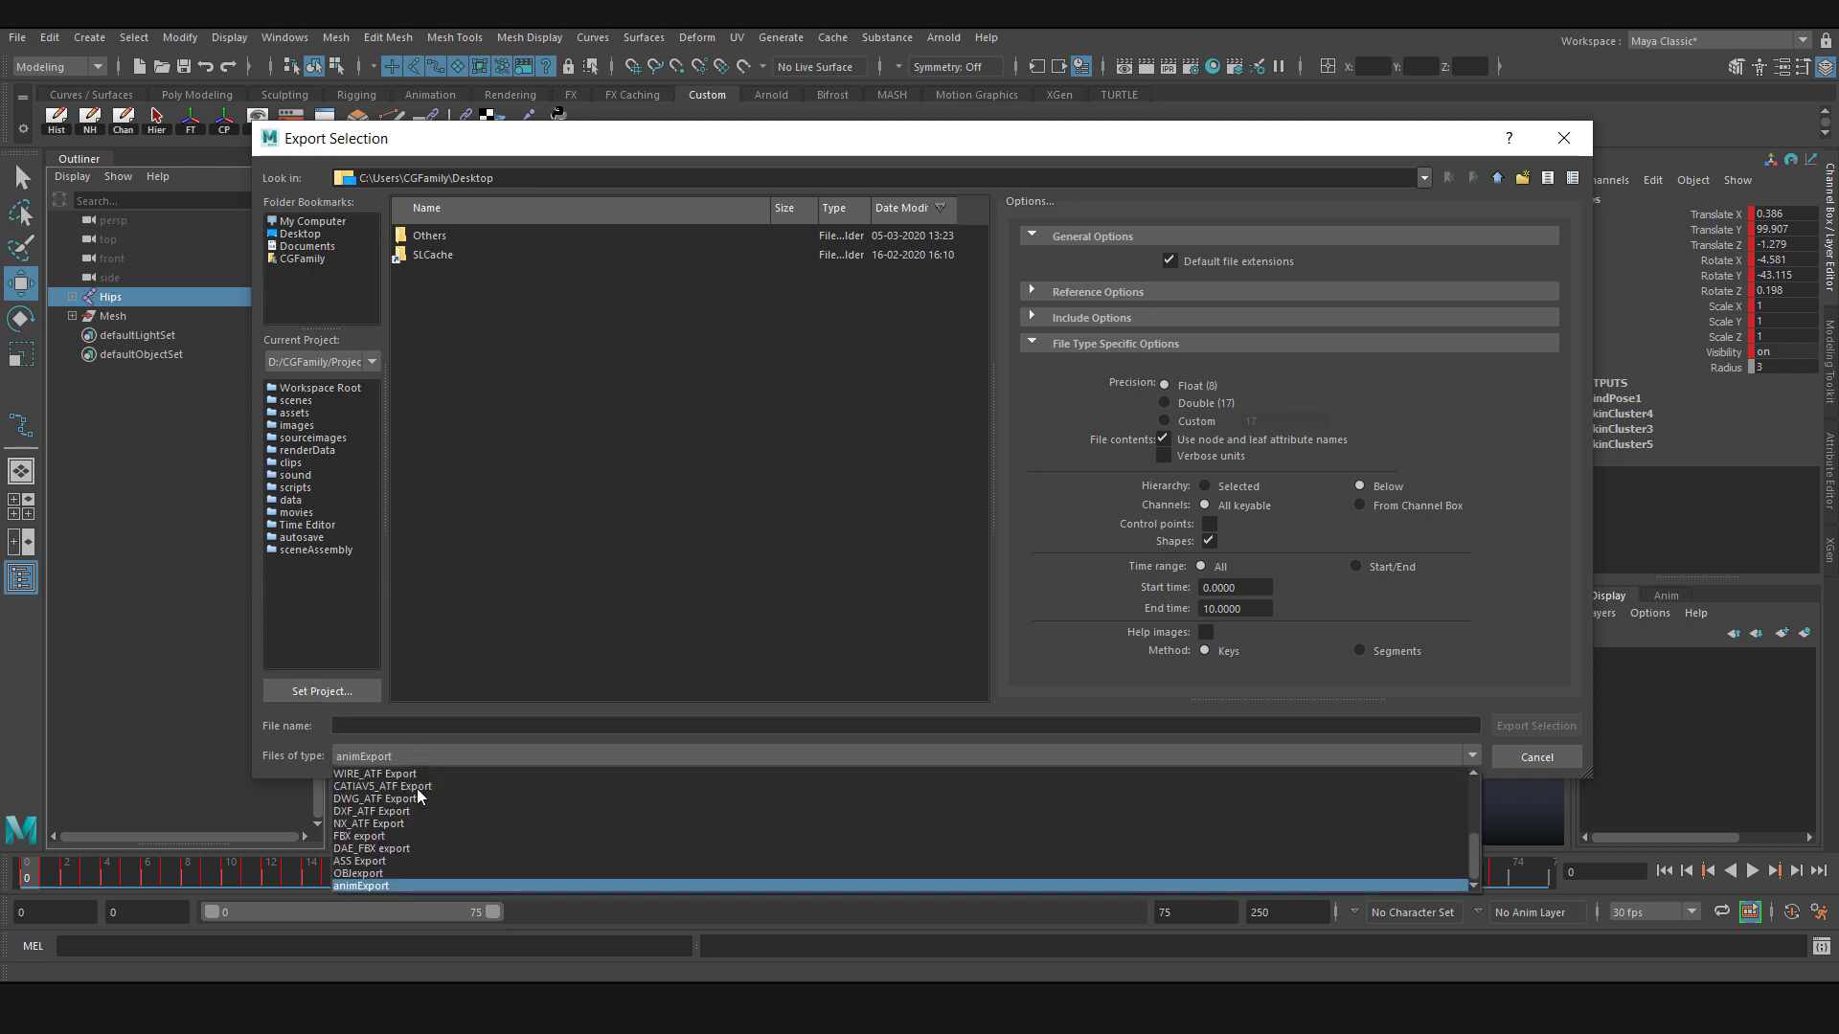
left_click(383, 884)
left_click(366, 727)
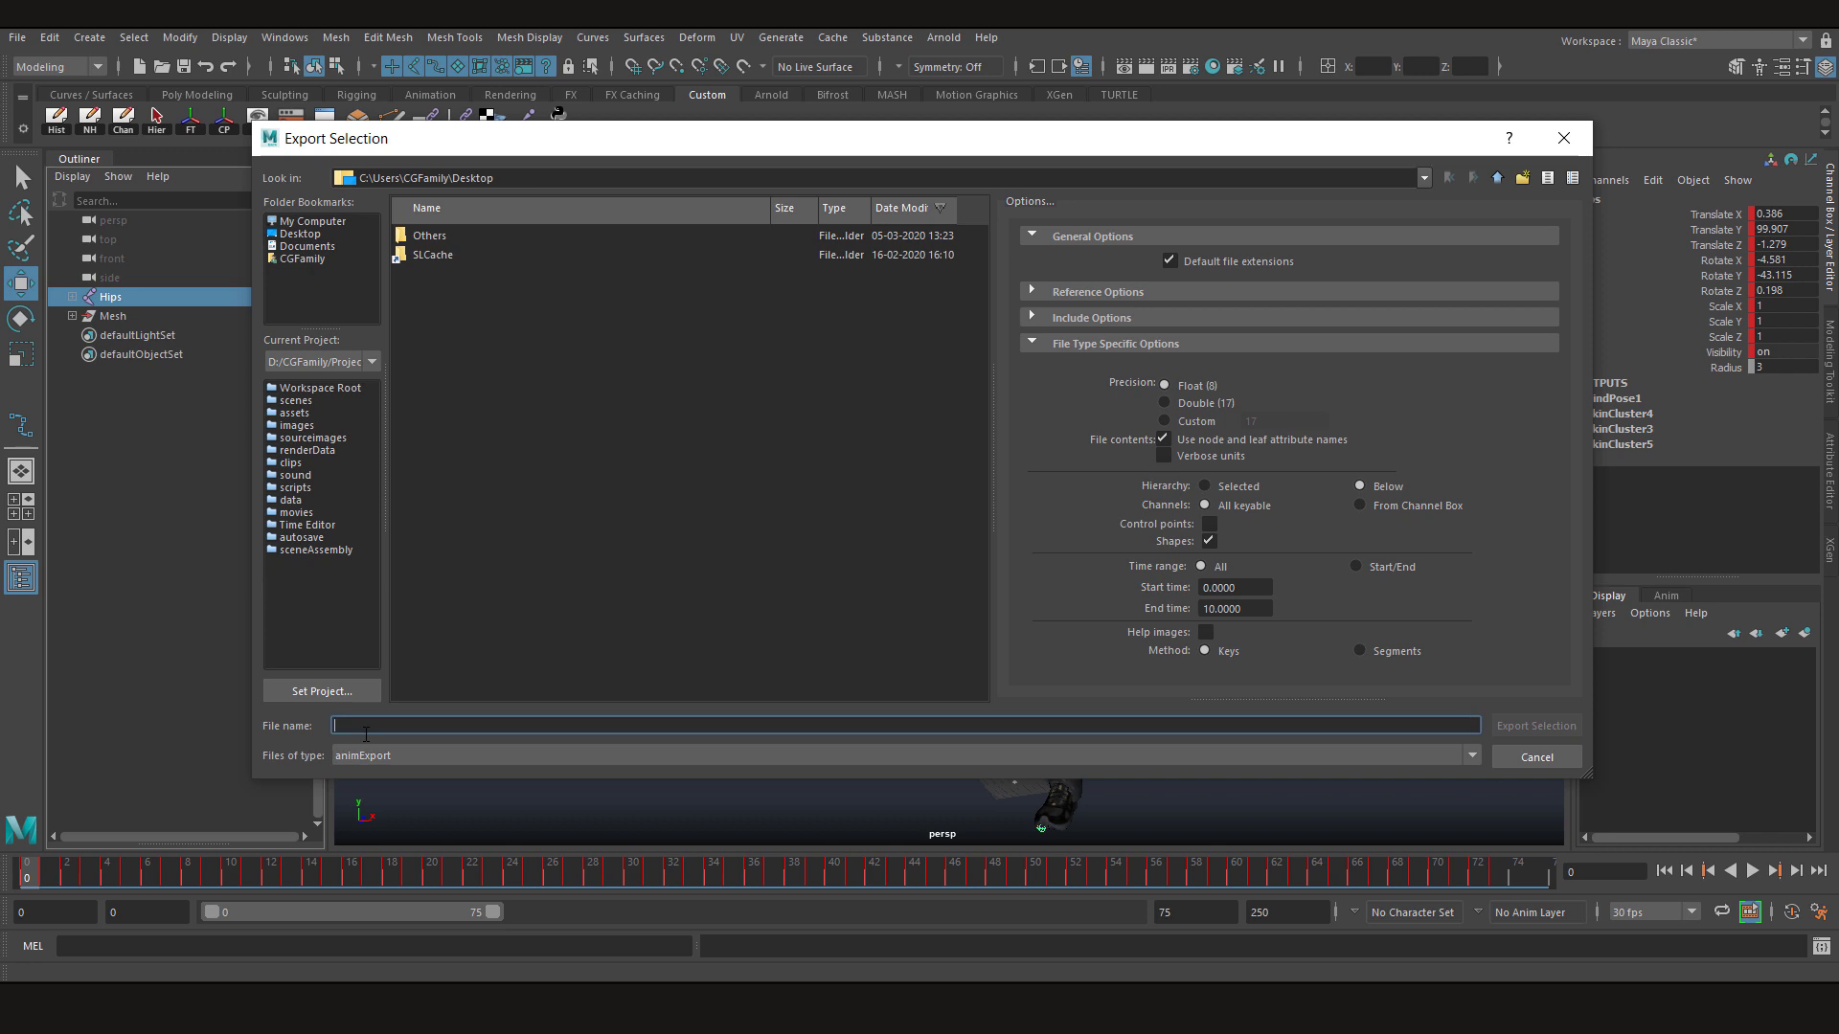
type("Jump")
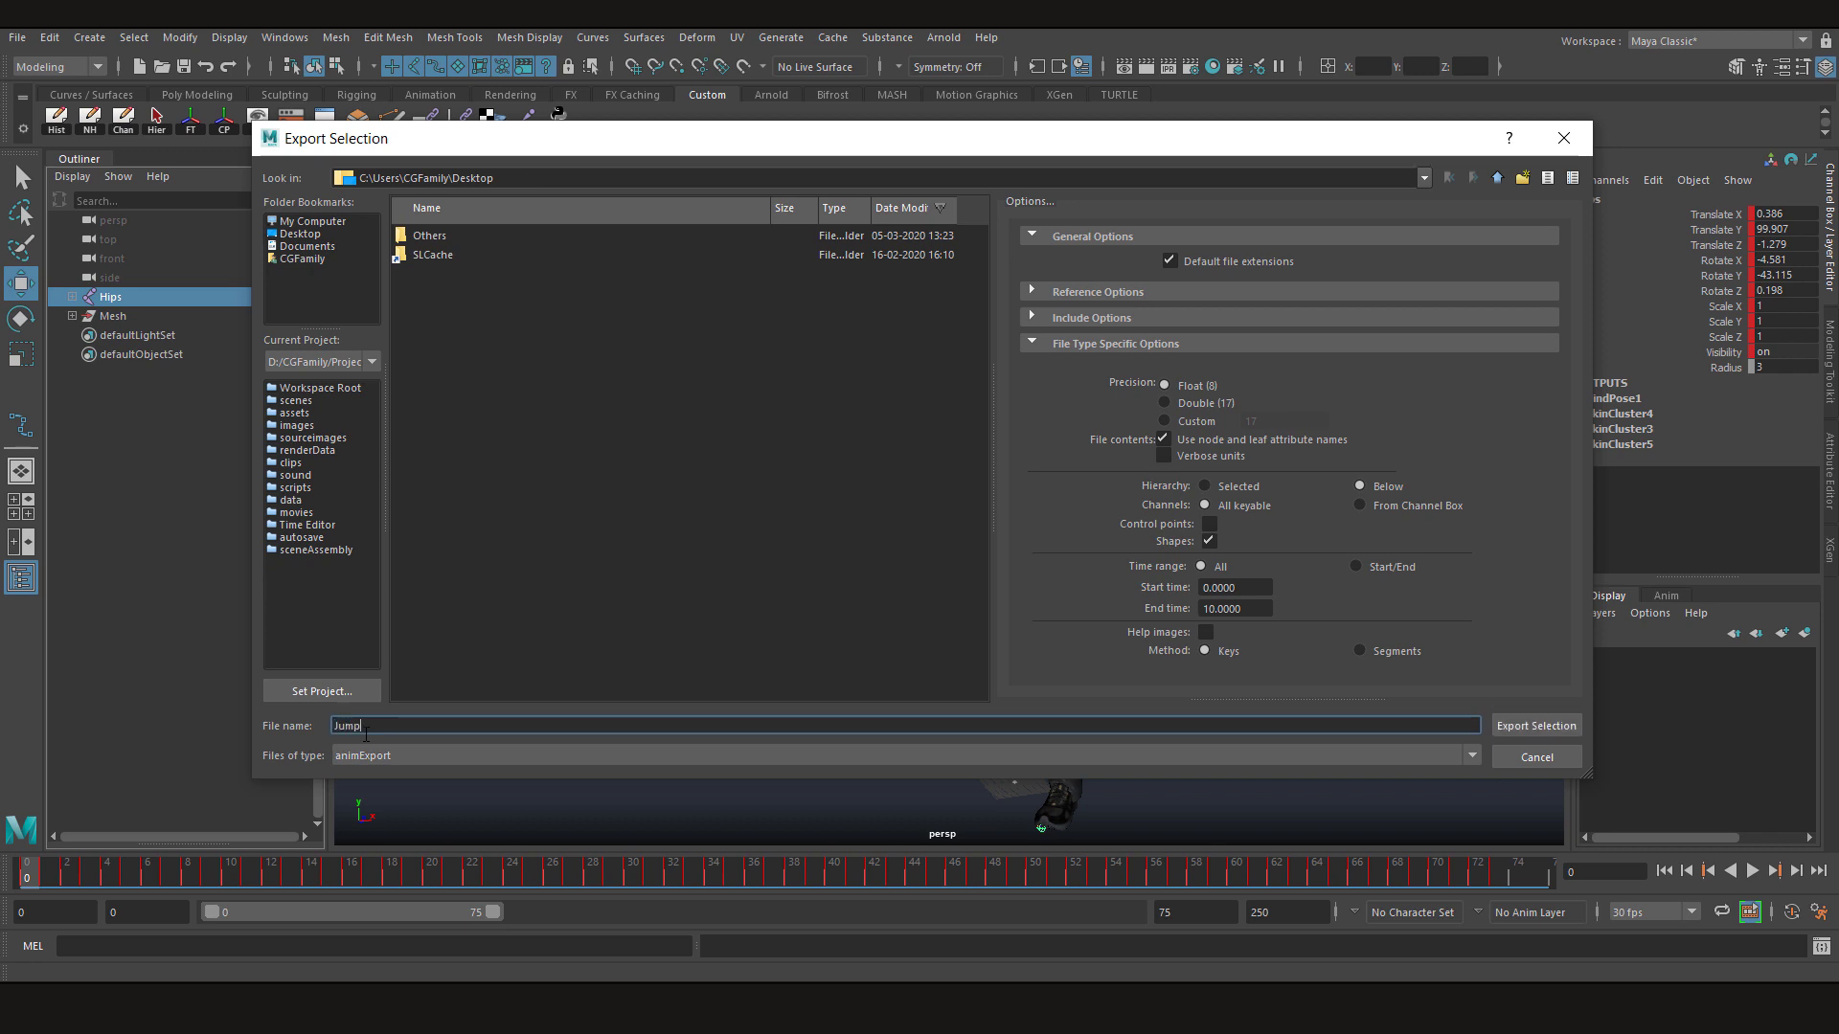
left_click(684, 455)
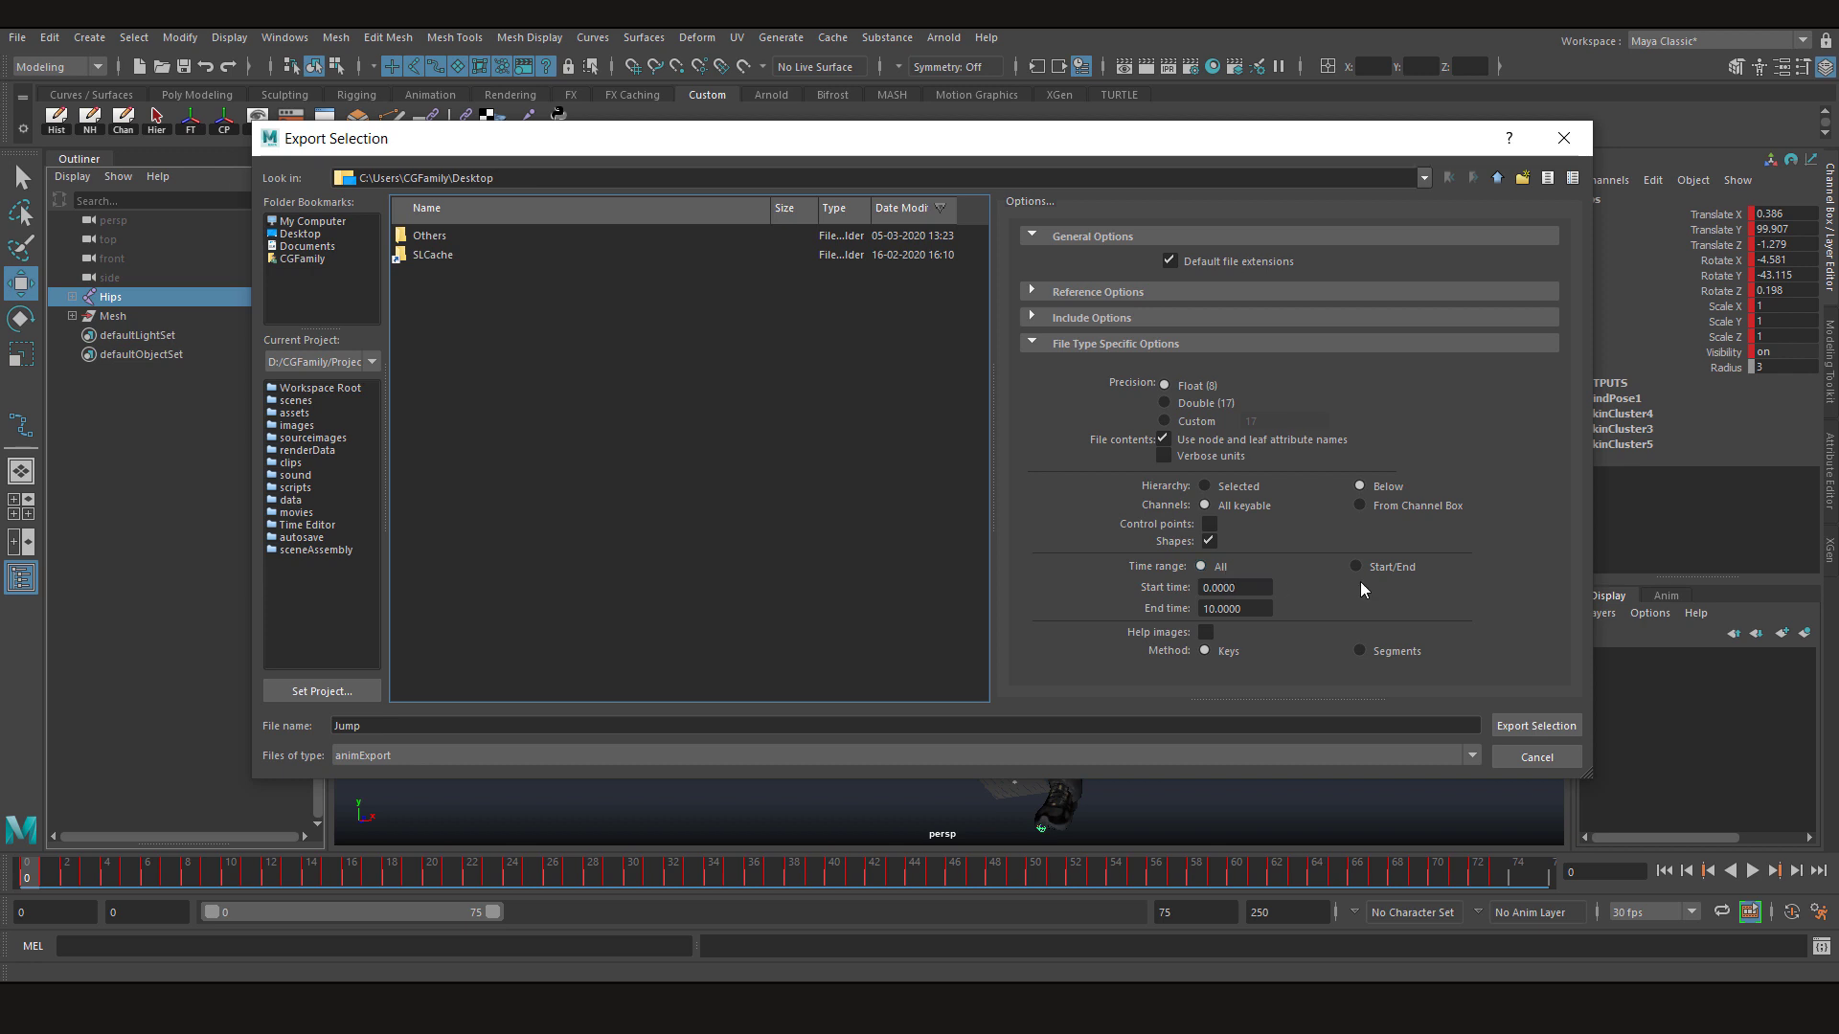
Limit the export to a start/end time range ending at frame 75, export the animation and deselect the joints.
left_click(1394, 571)
left_click_drag(1262, 609, 1063, 610)
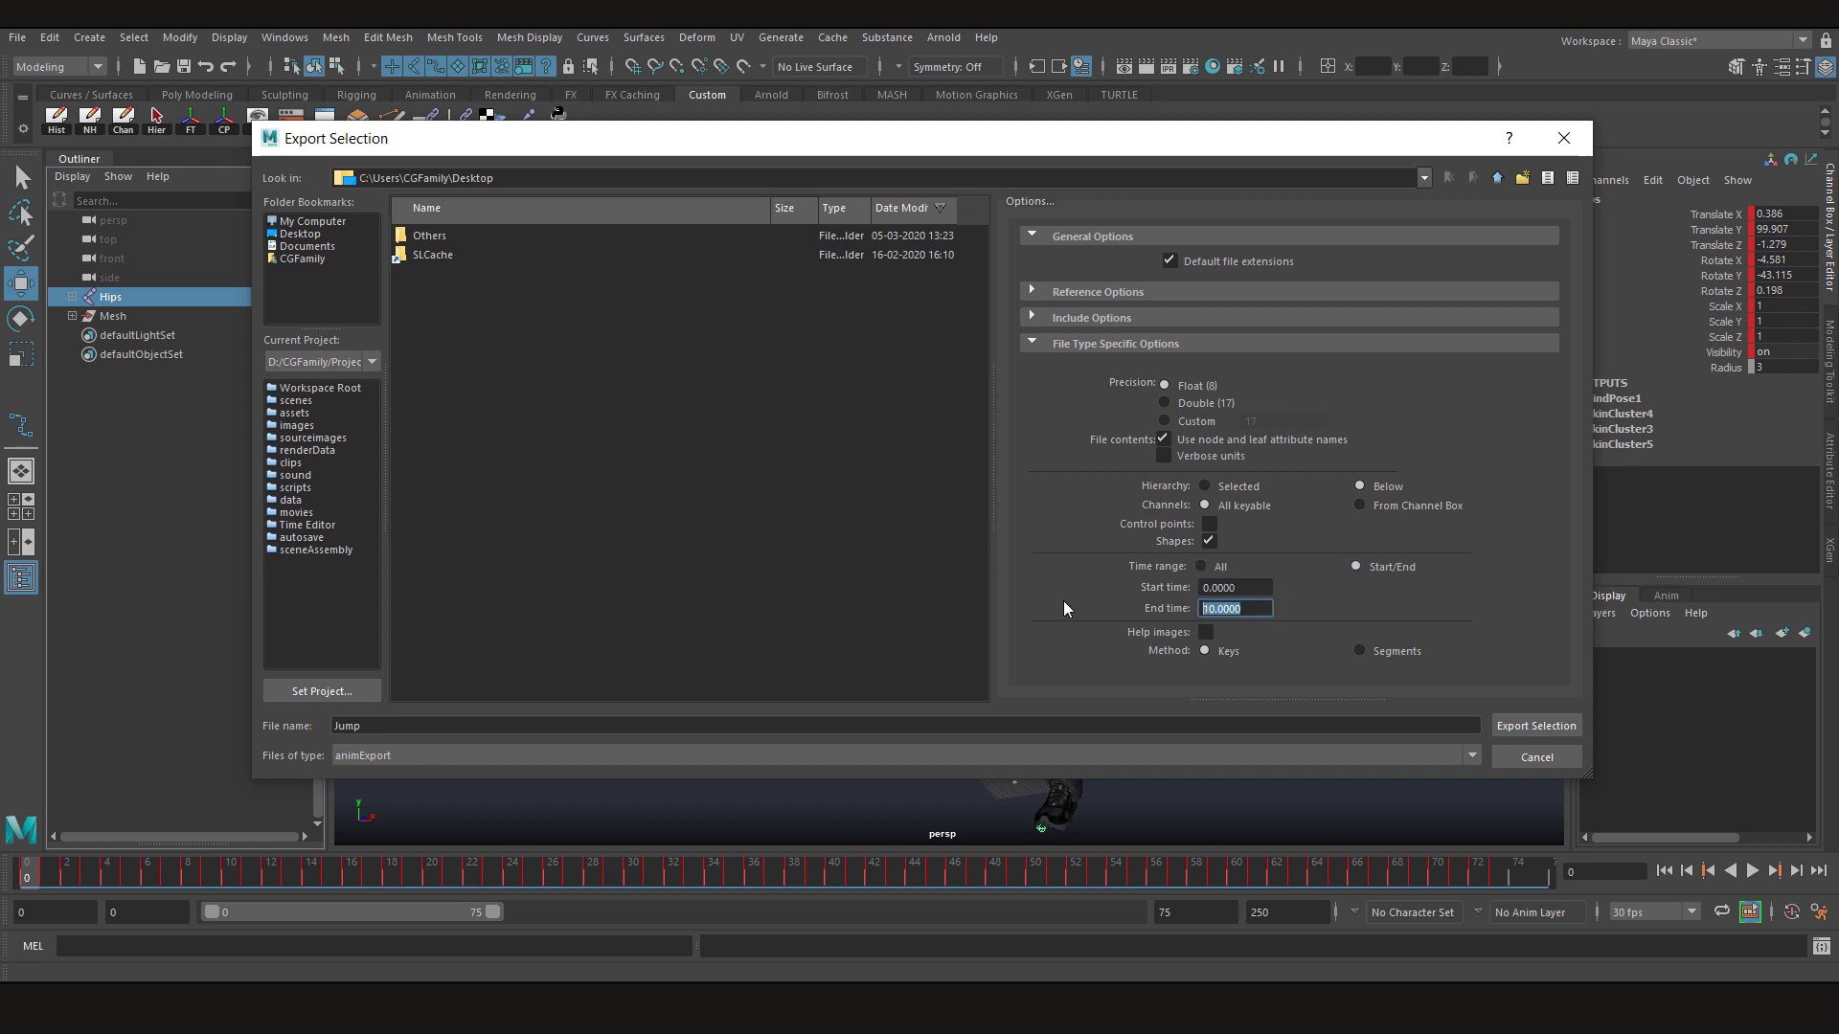
type("75")
key("Return")
left_click(1536, 730)
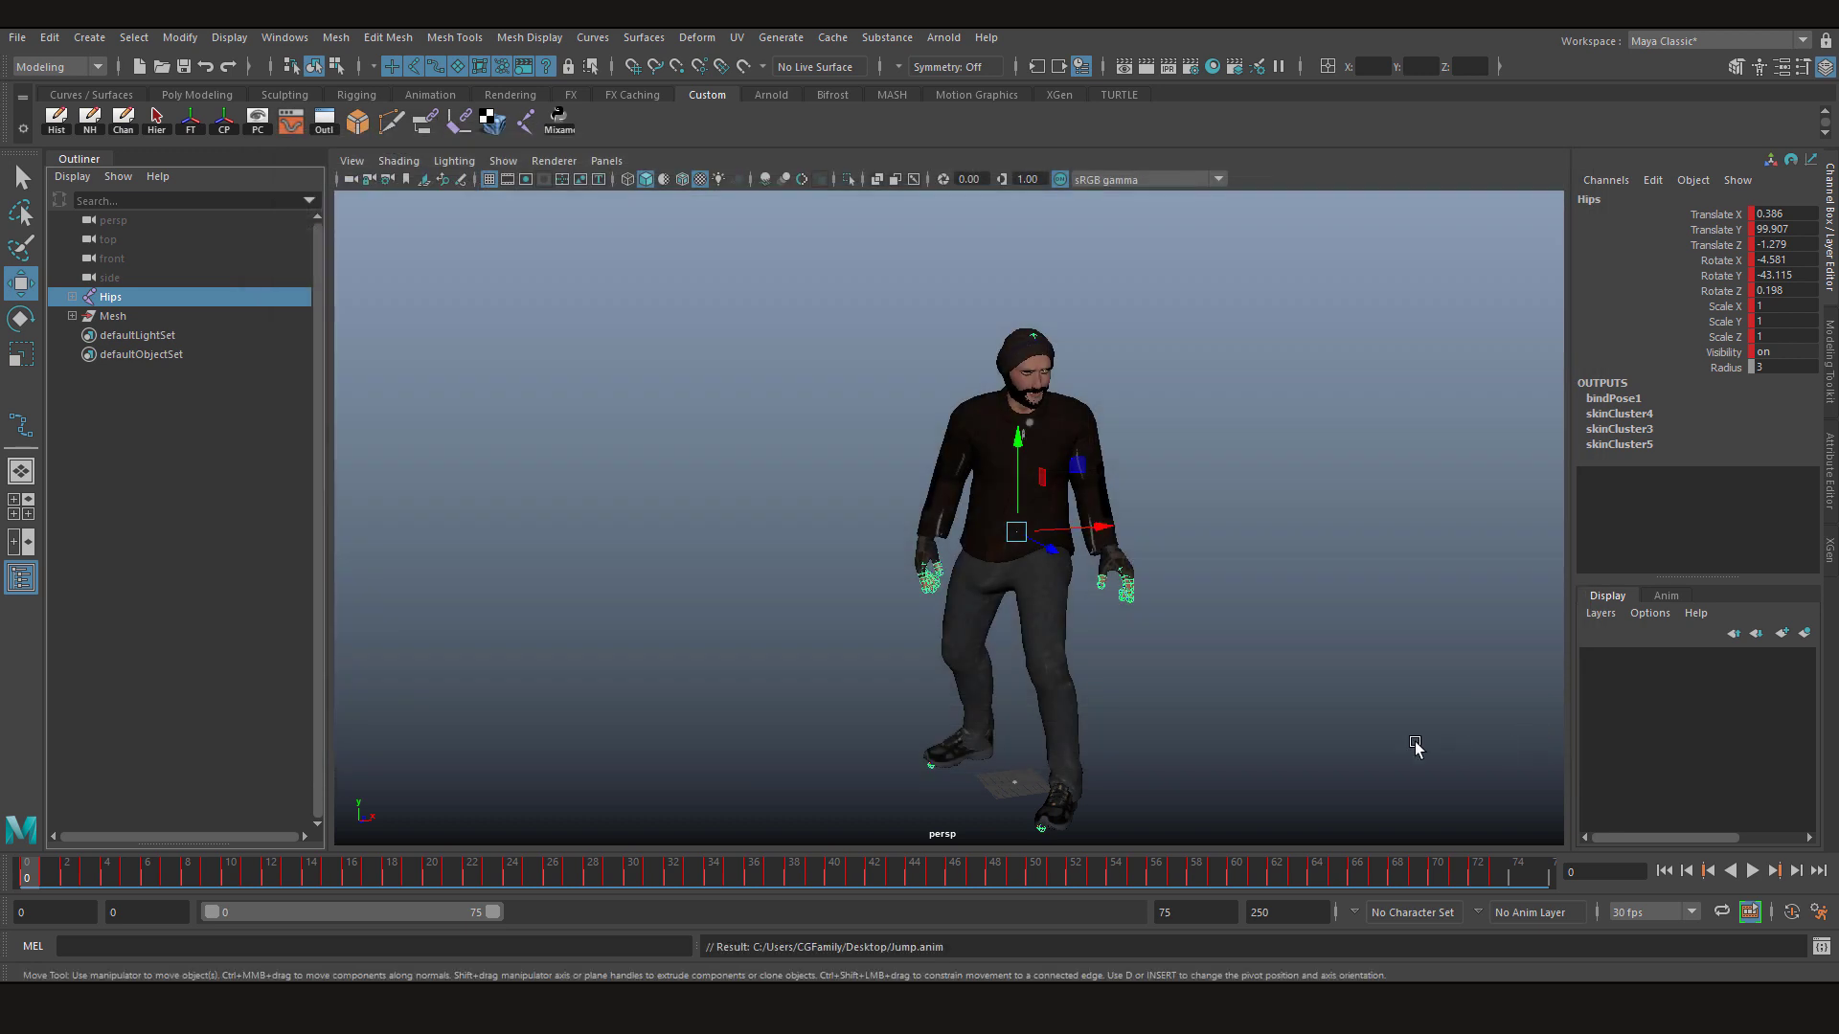
left_click(1370, 719)
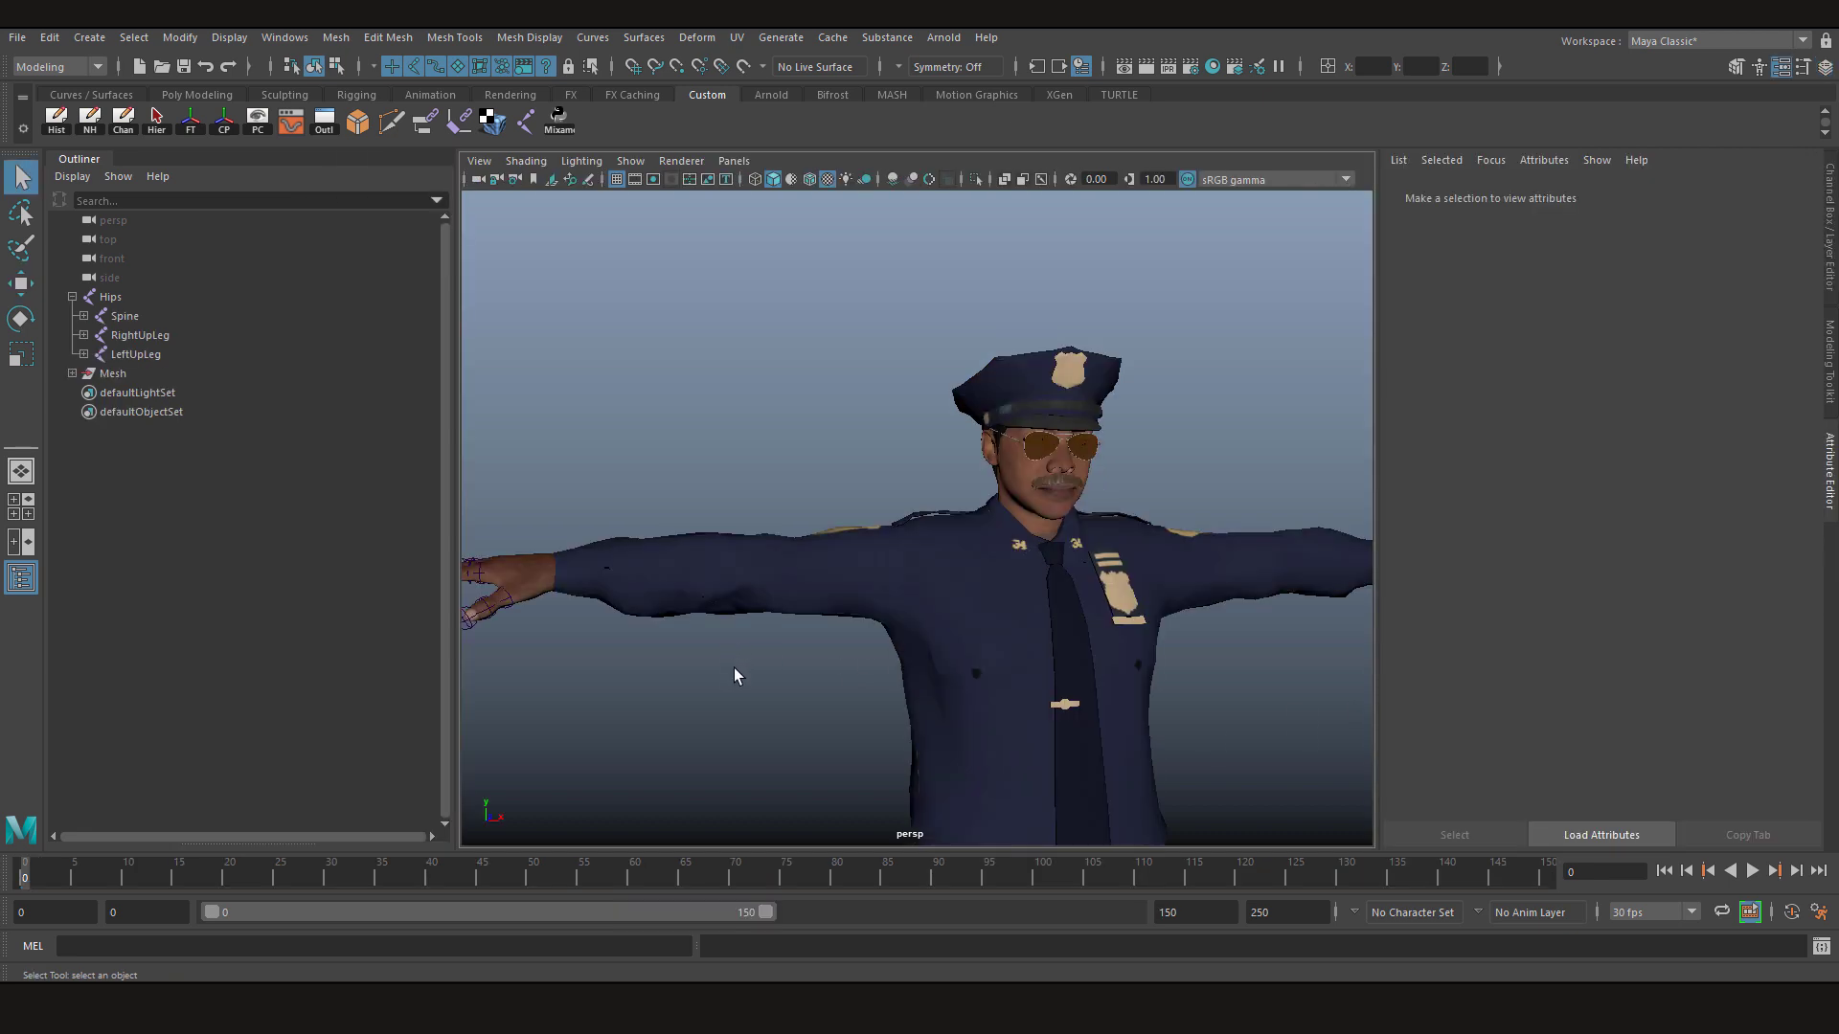
Select the policeman's Hips joint and choose Jump.anim from the Desktop for import with the animImport file type.
left_click(113, 298)
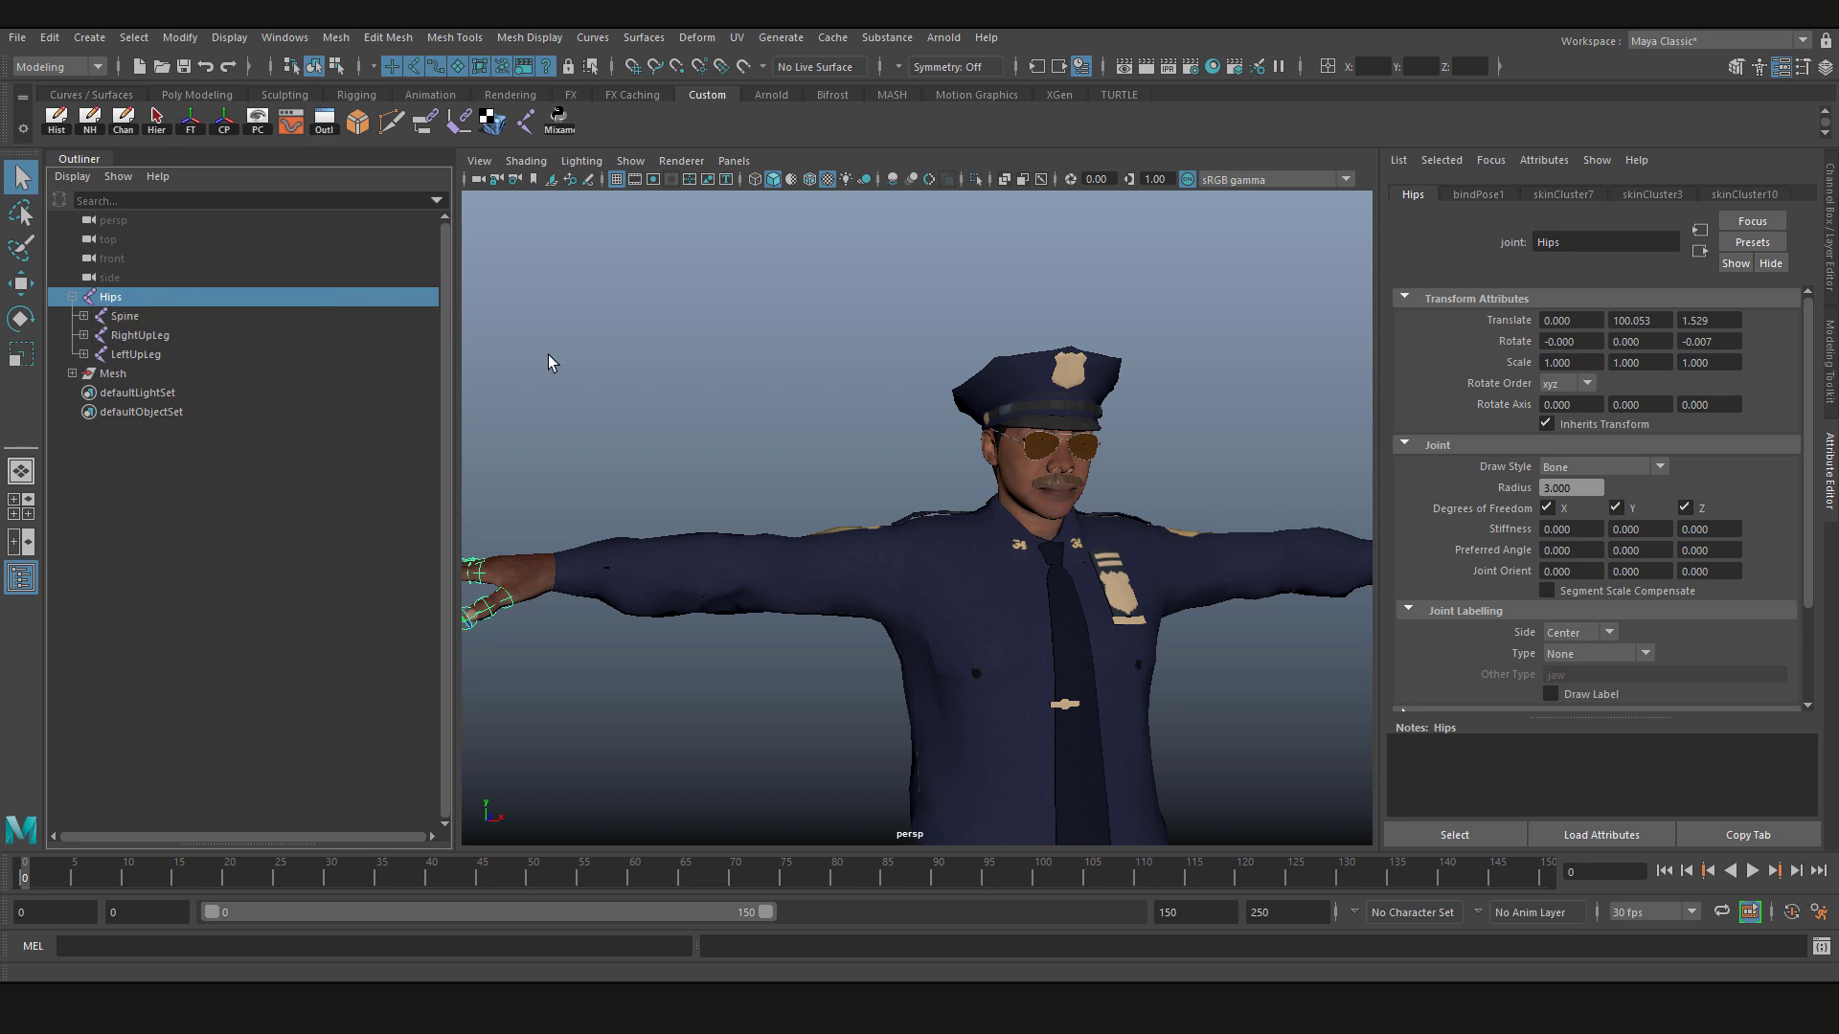
left_click(16, 39)
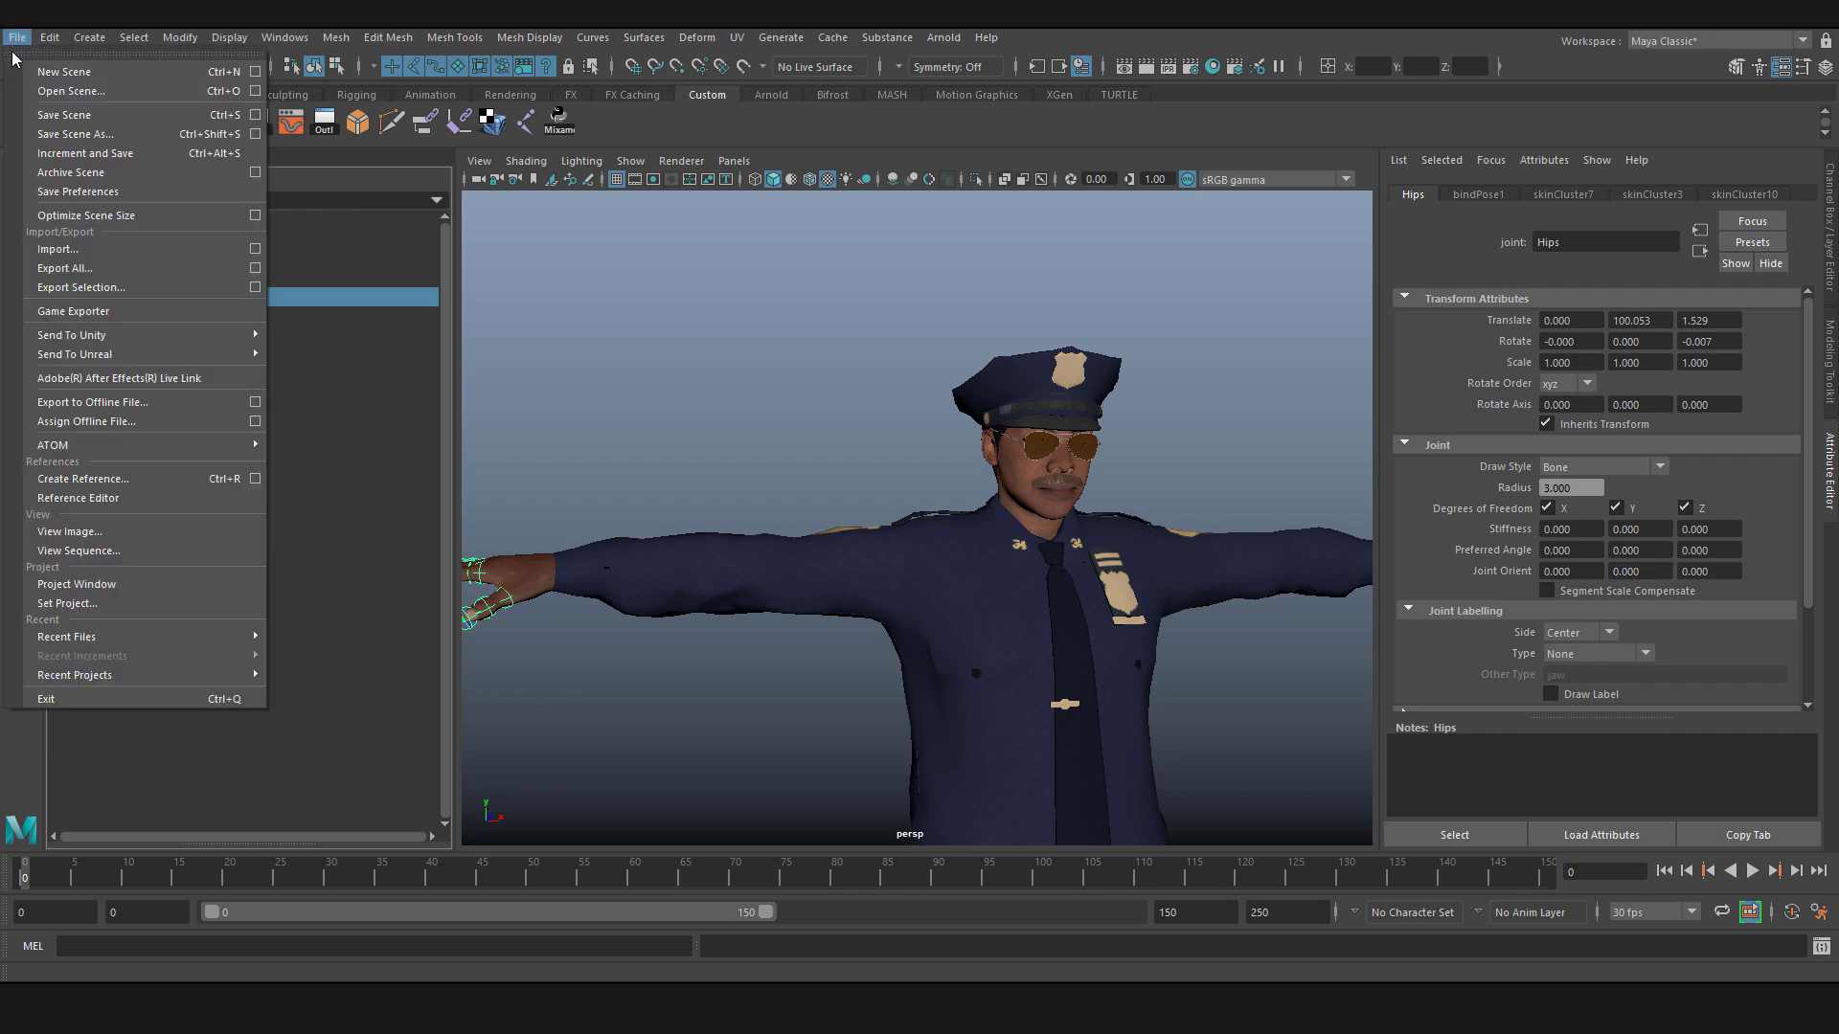
left_click(69, 253)
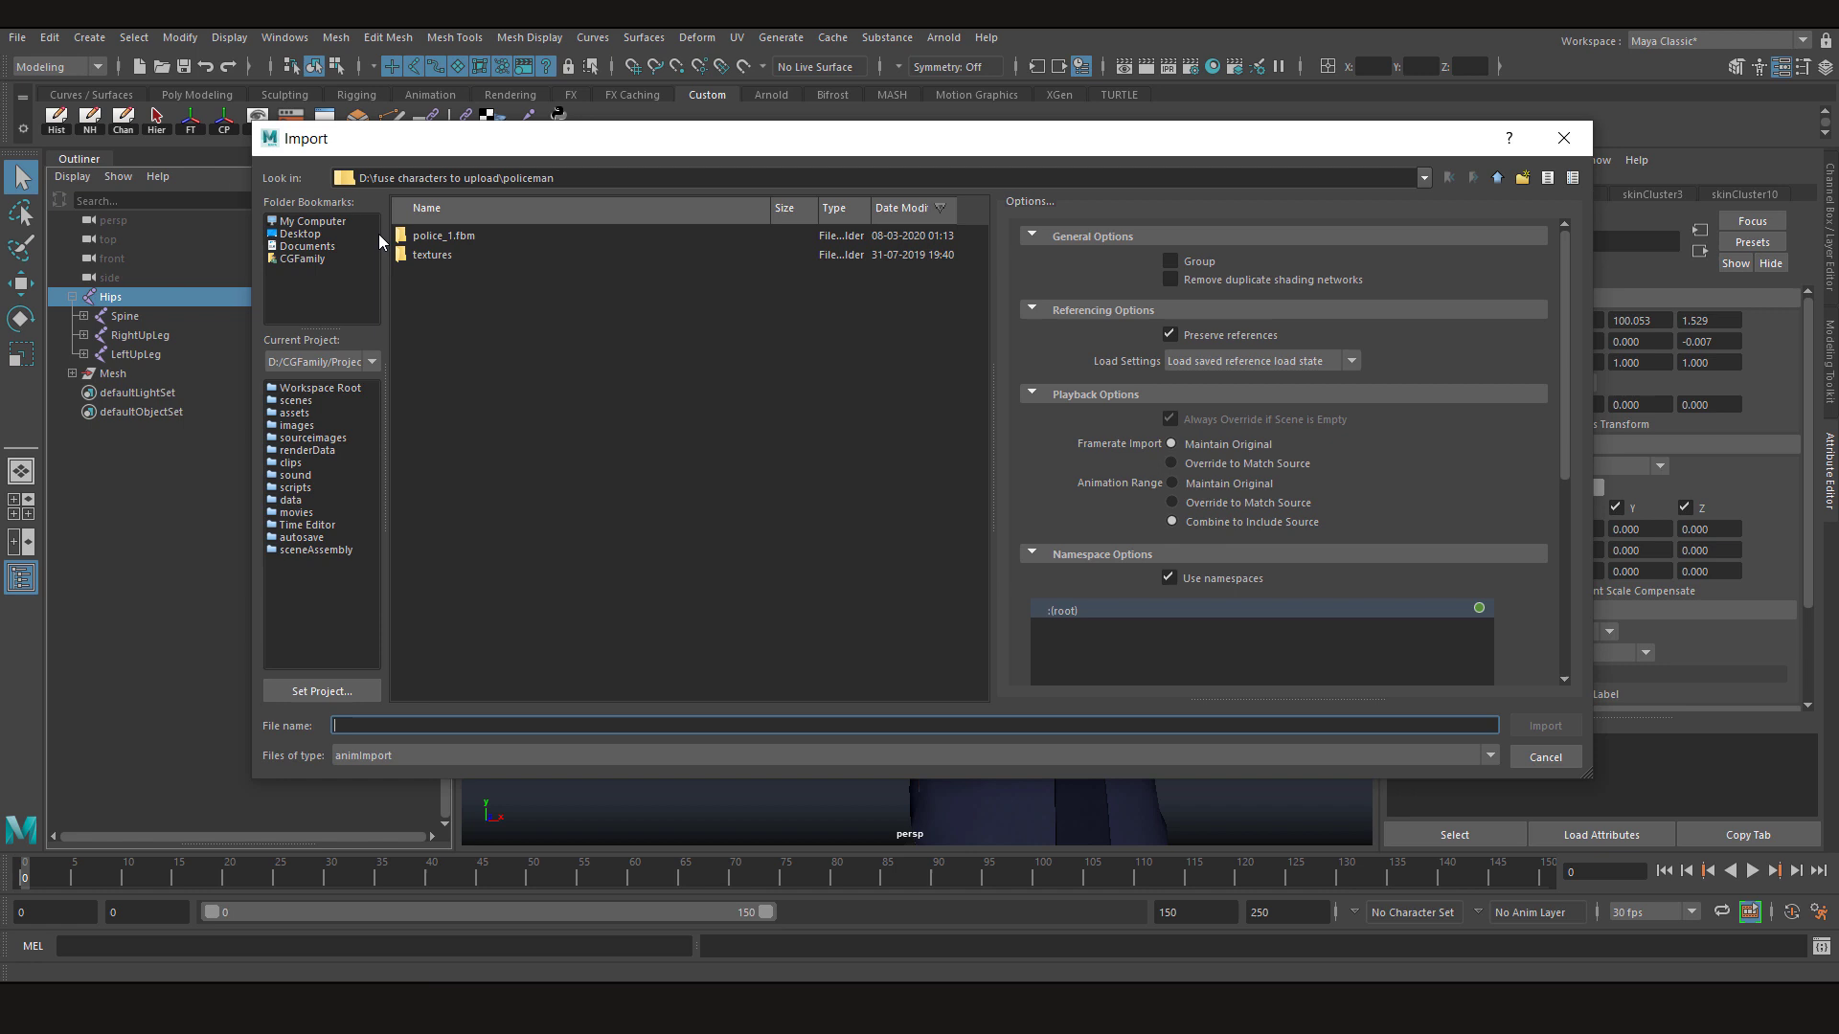
left_click(301, 233)
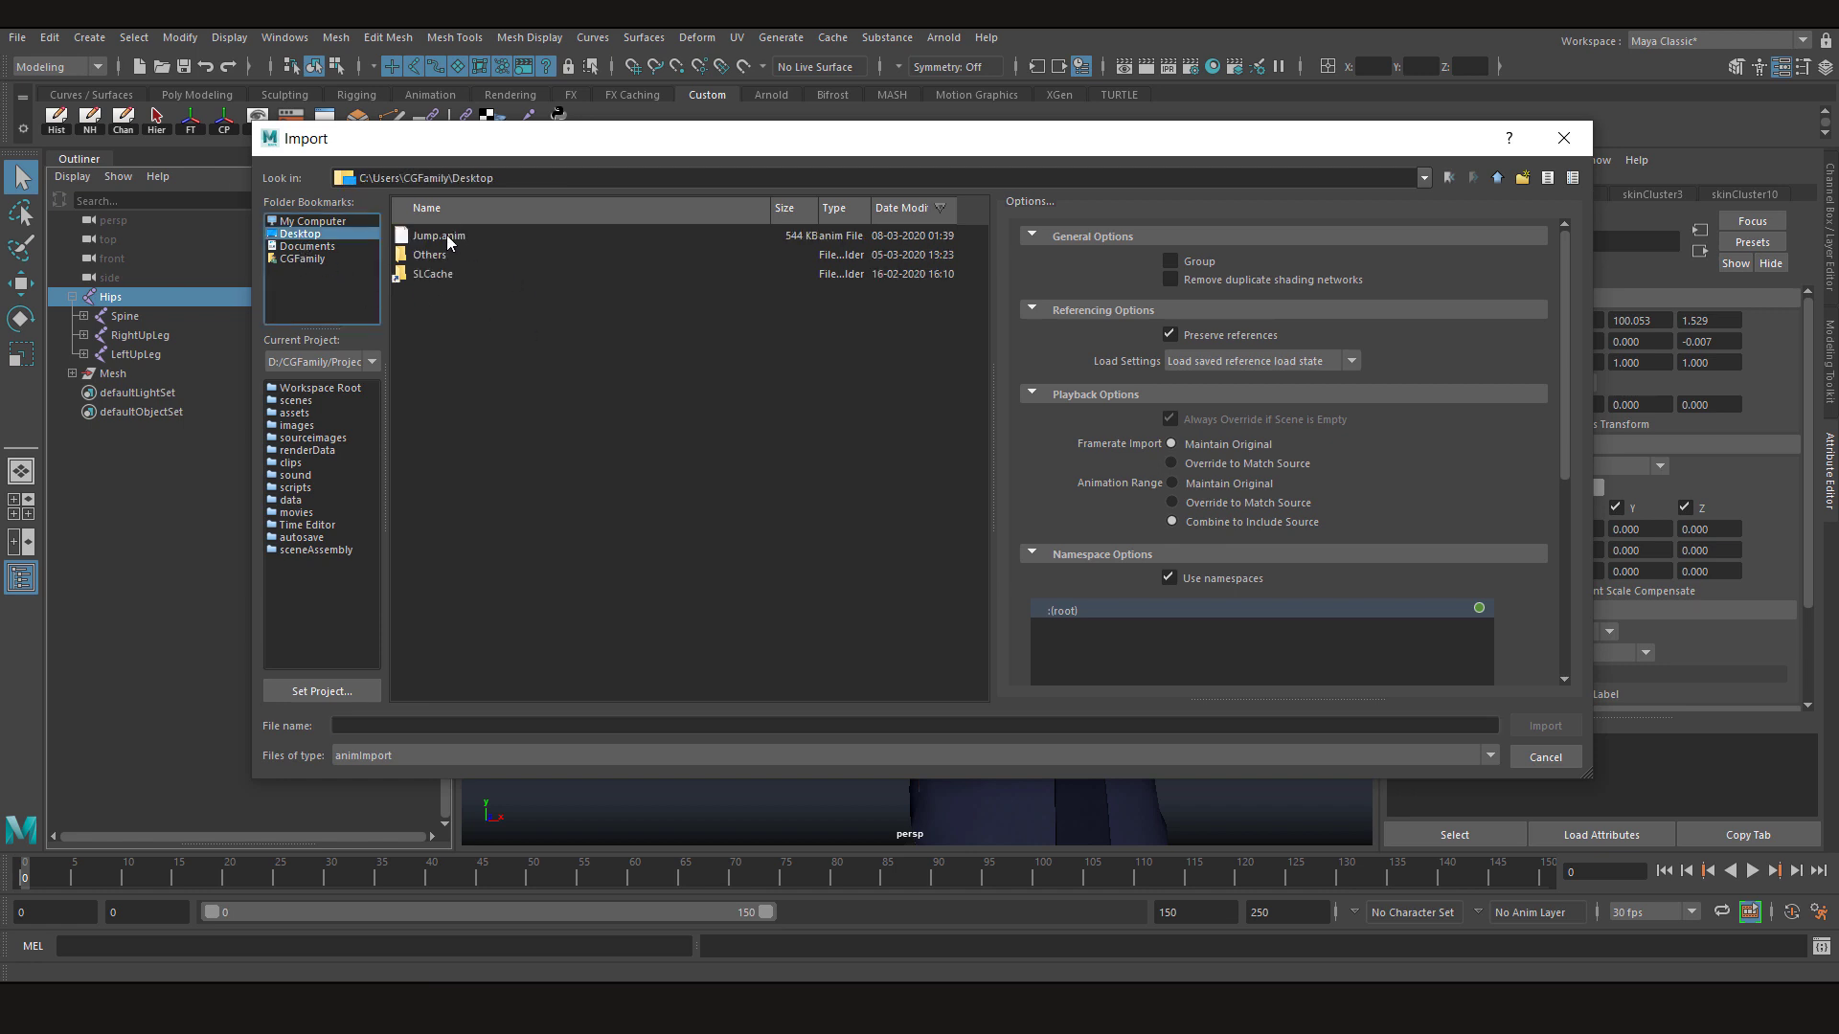
left_click(419, 238)
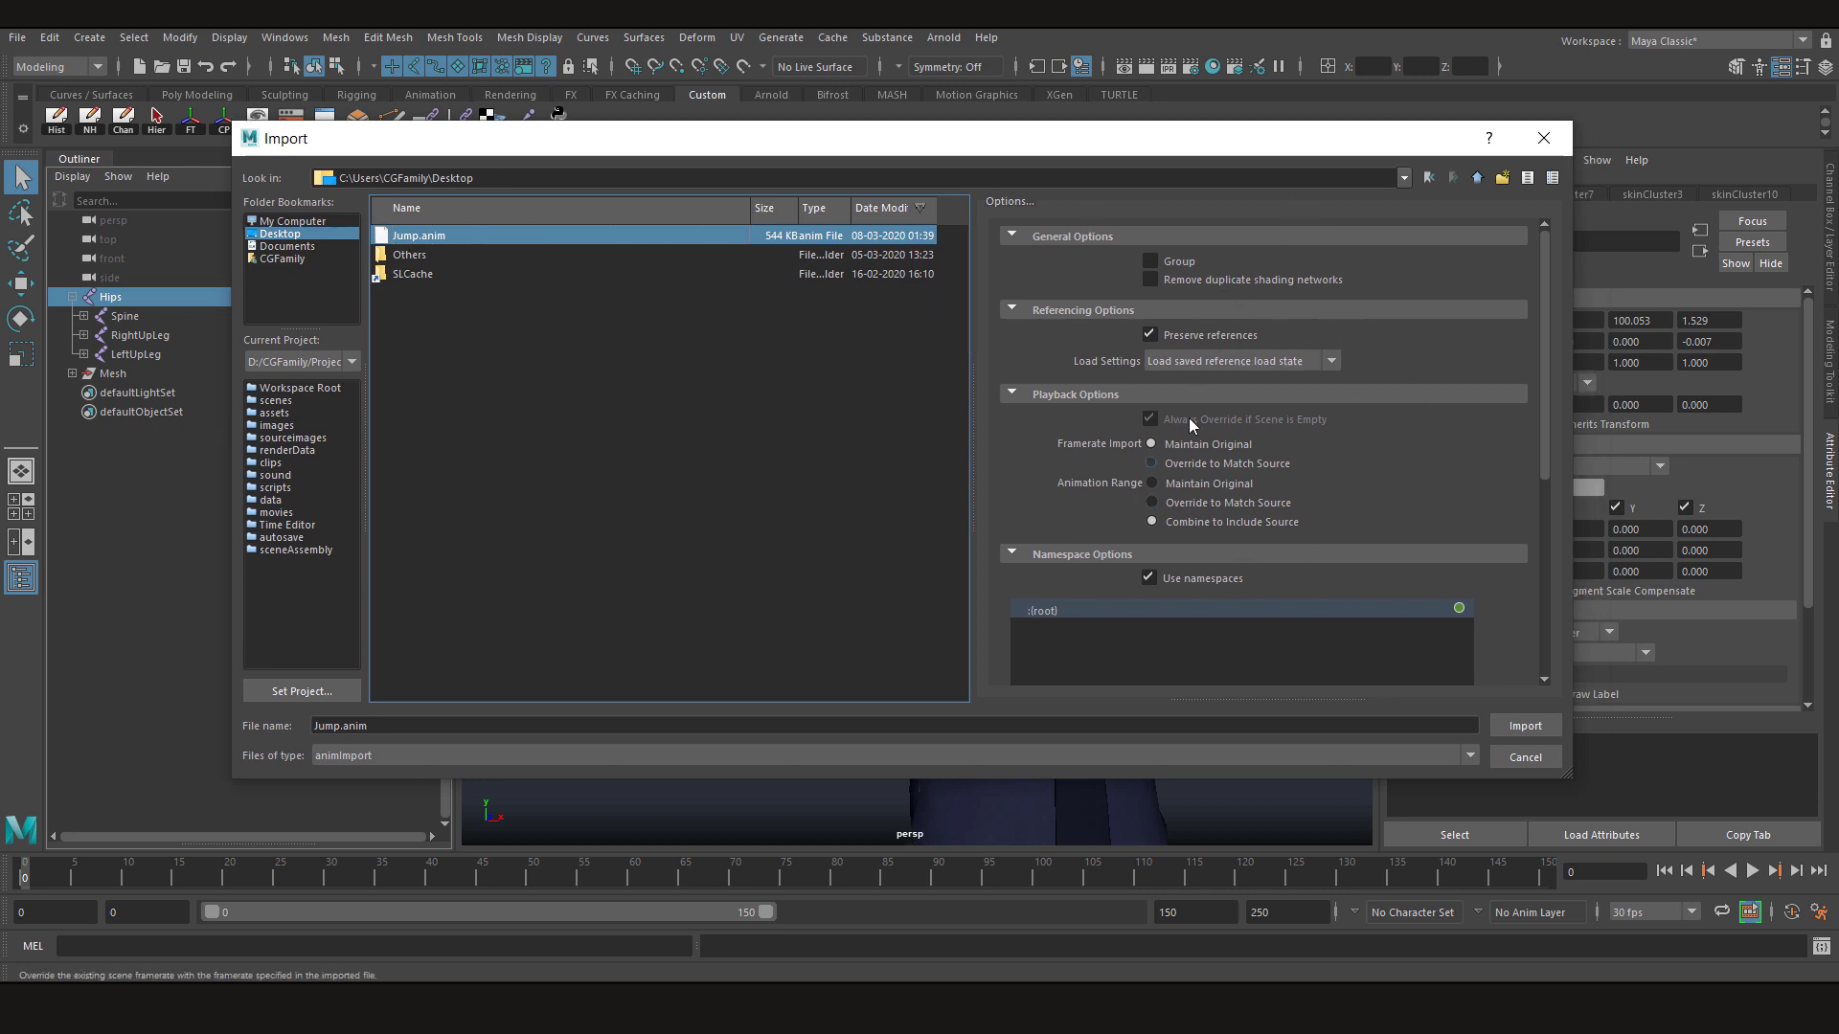
left_click(622, 754)
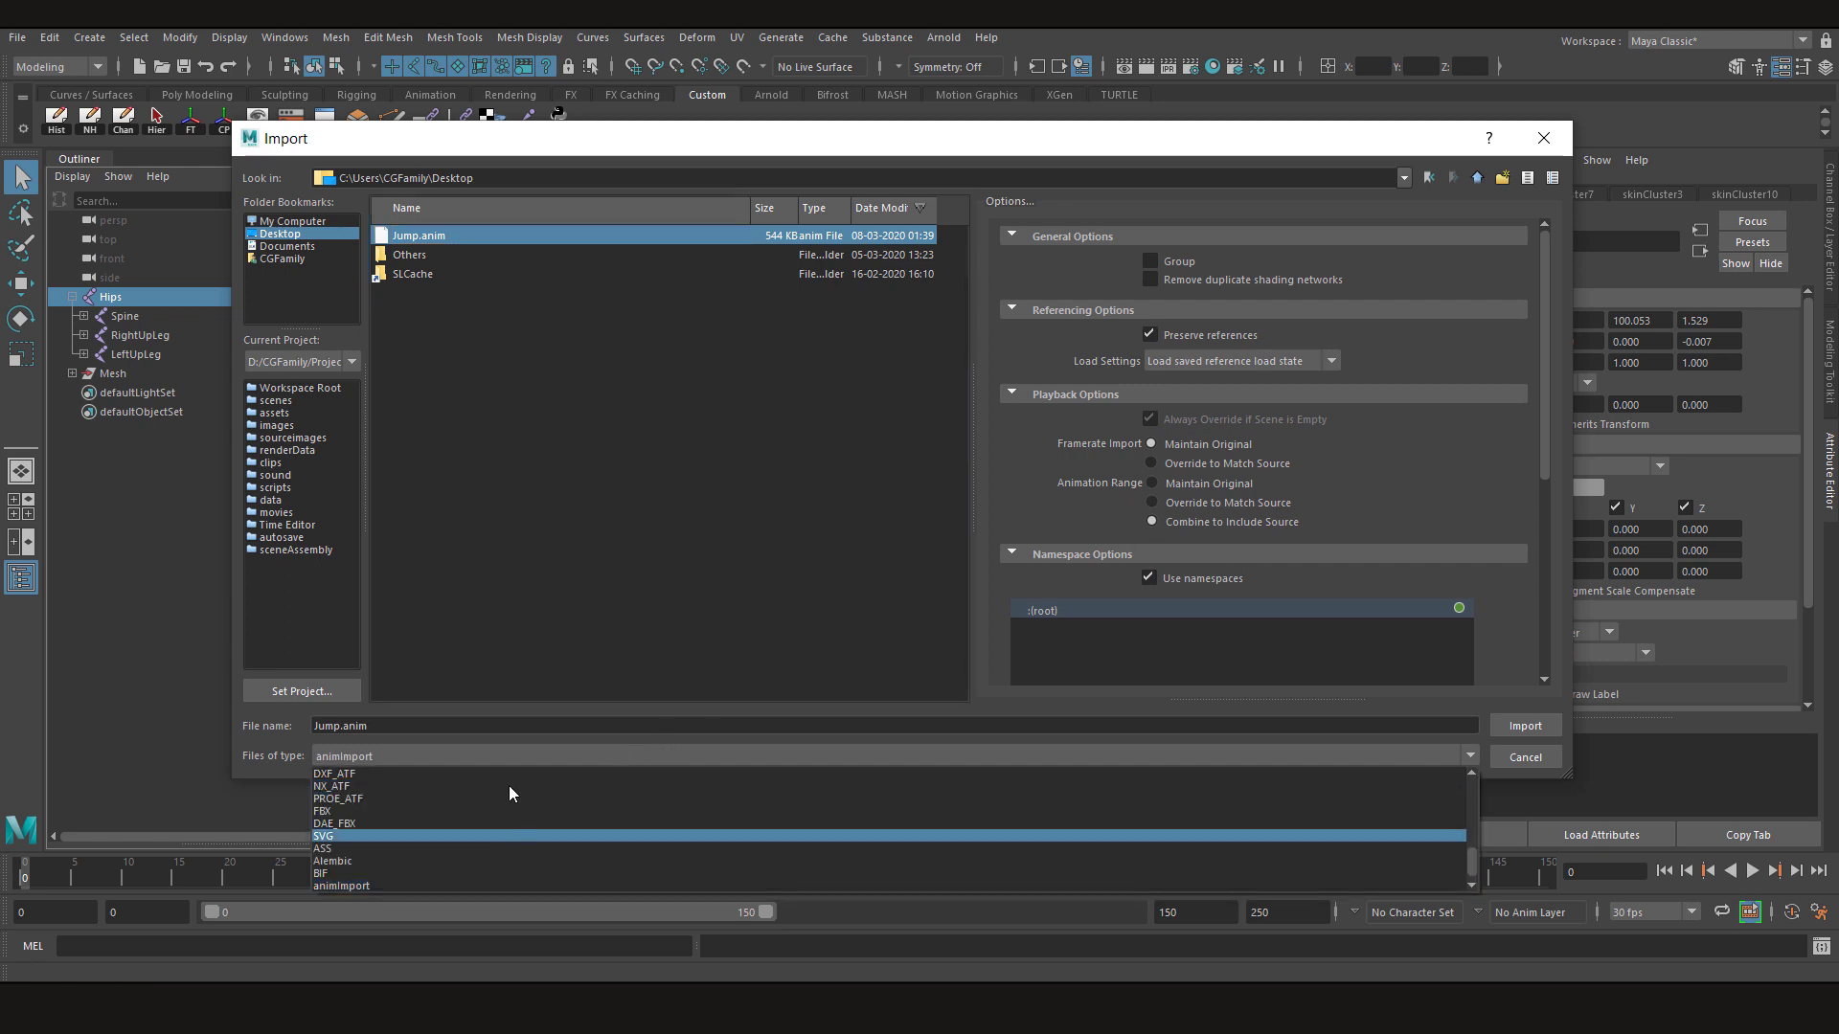
left_click(412, 886)
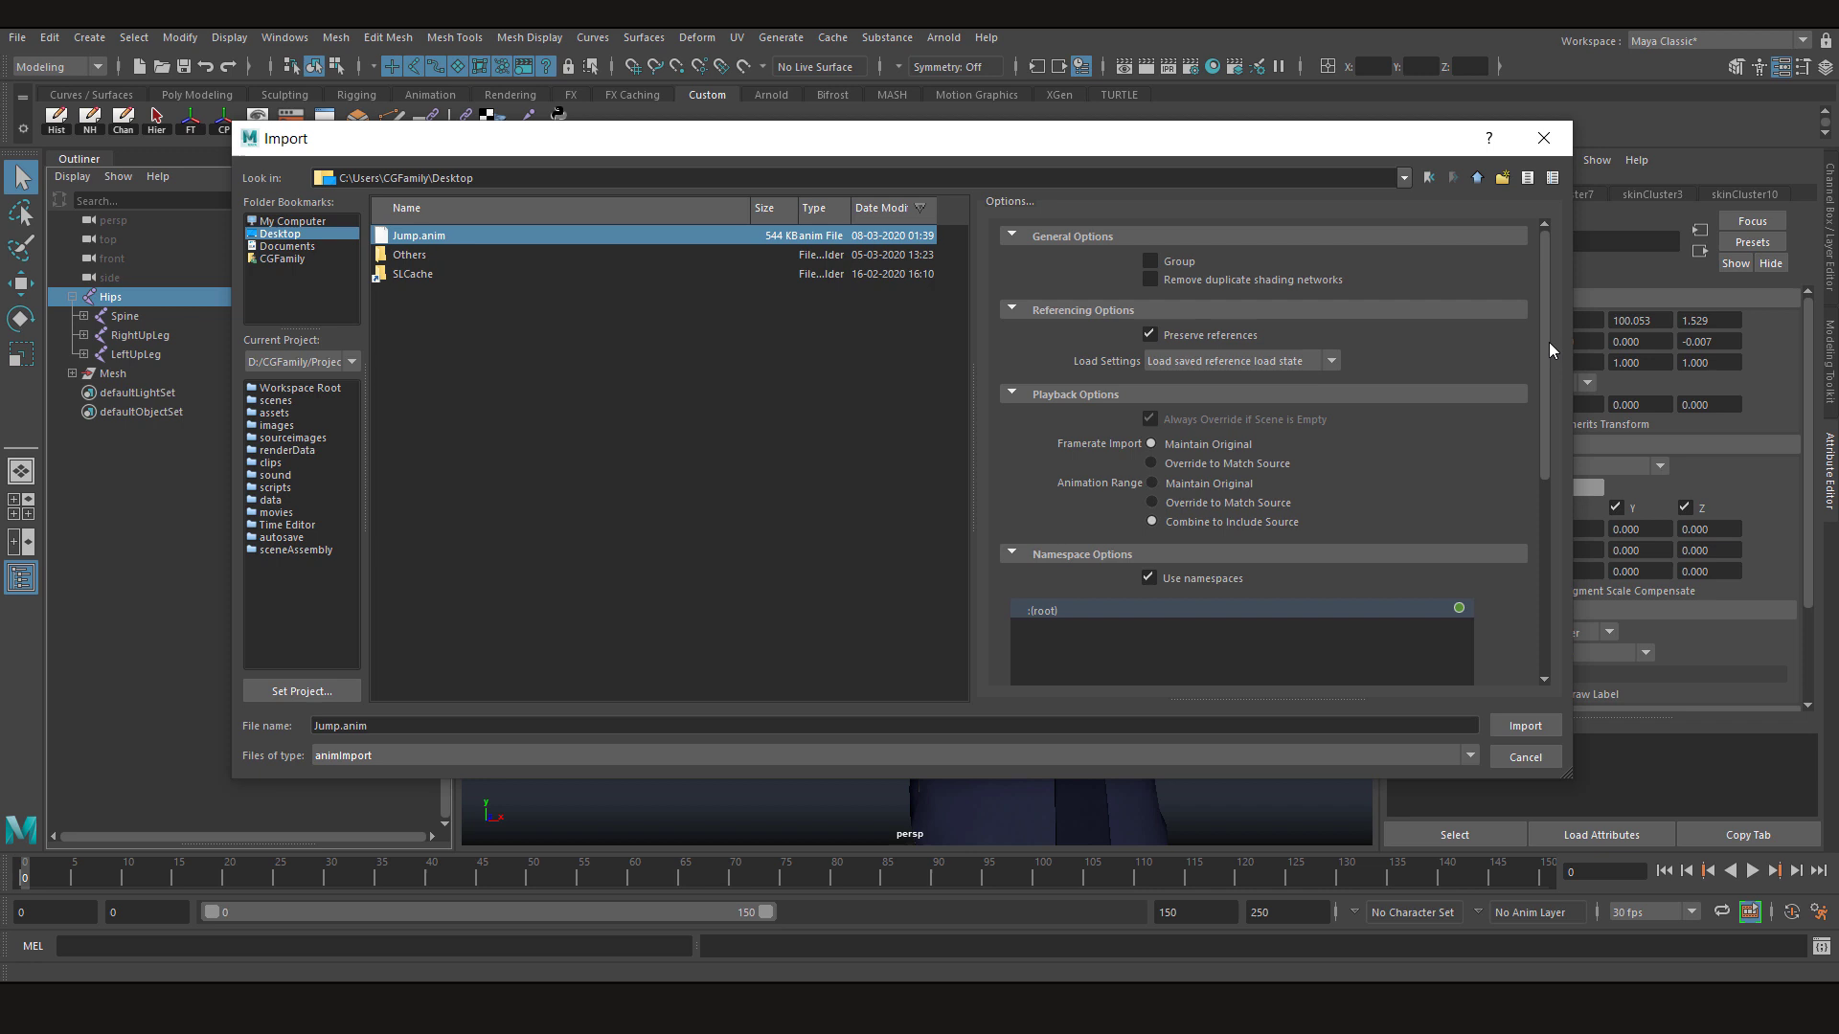
Set the import's framerate option to Override to Match Source.
left_click_drag(1552, 351, 1554, 462)
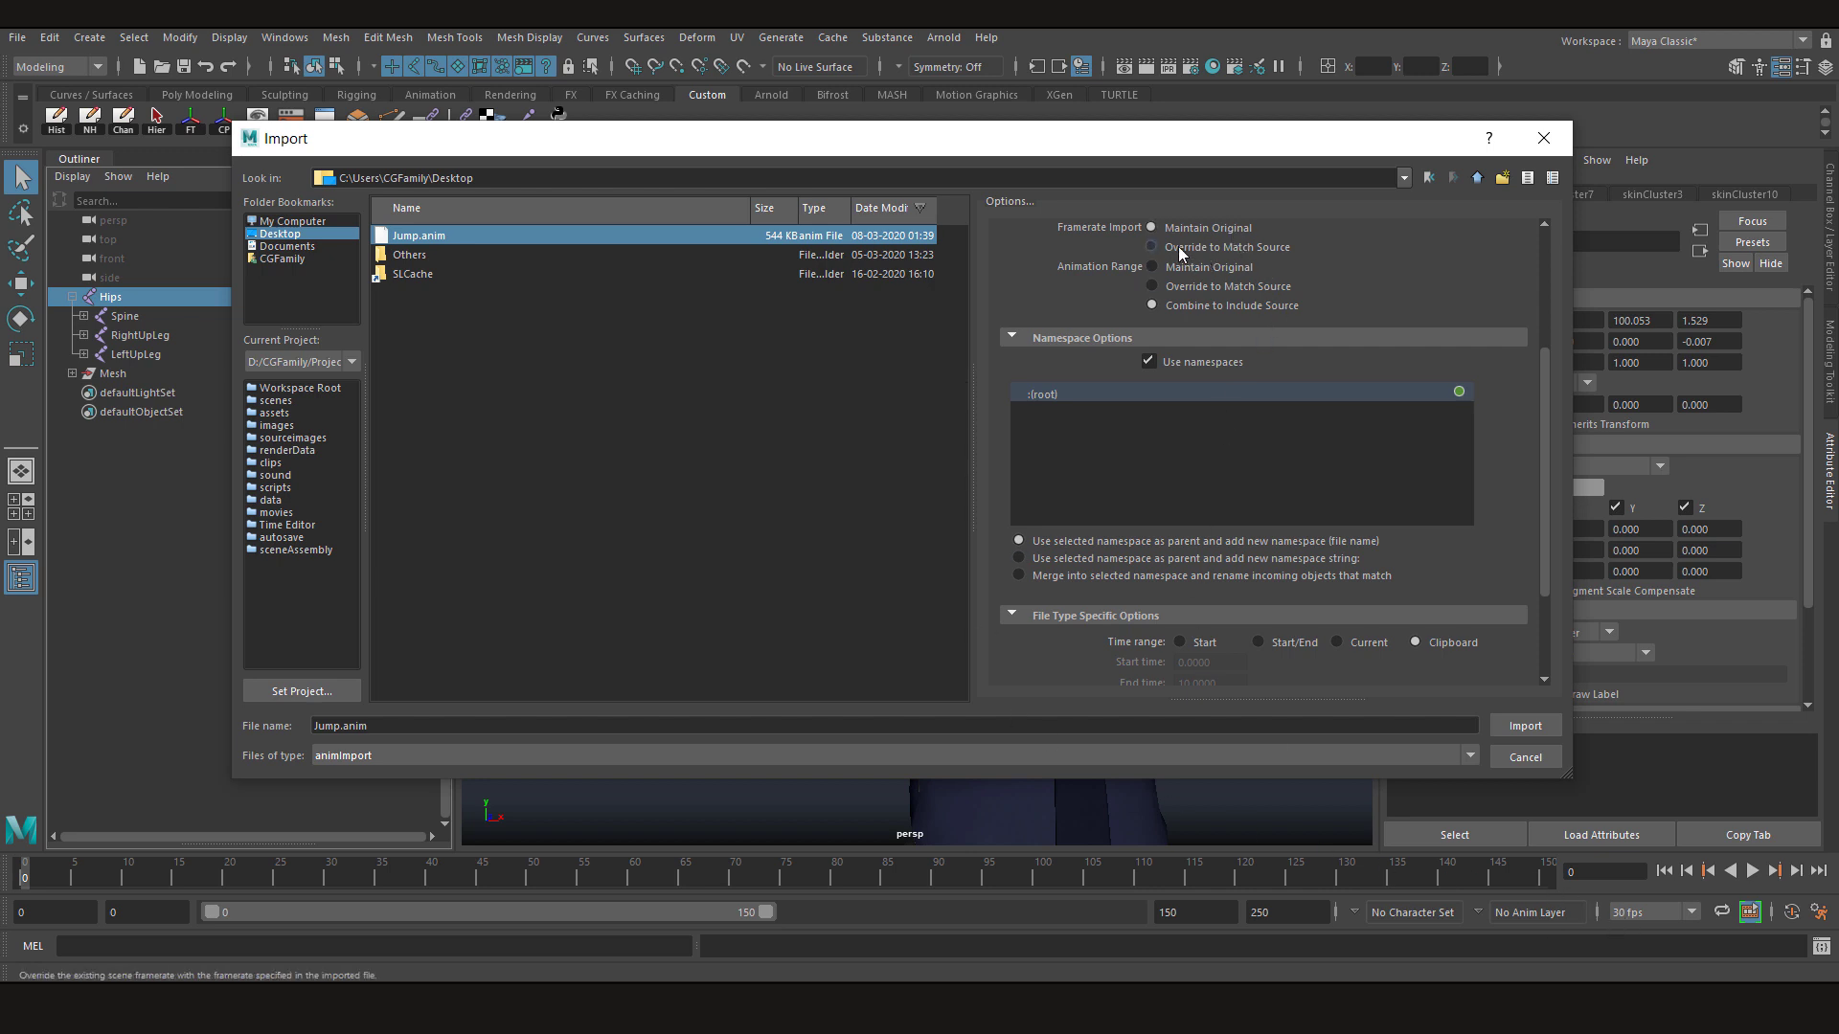
left_click_drag(1552, 381, 1550, 356)
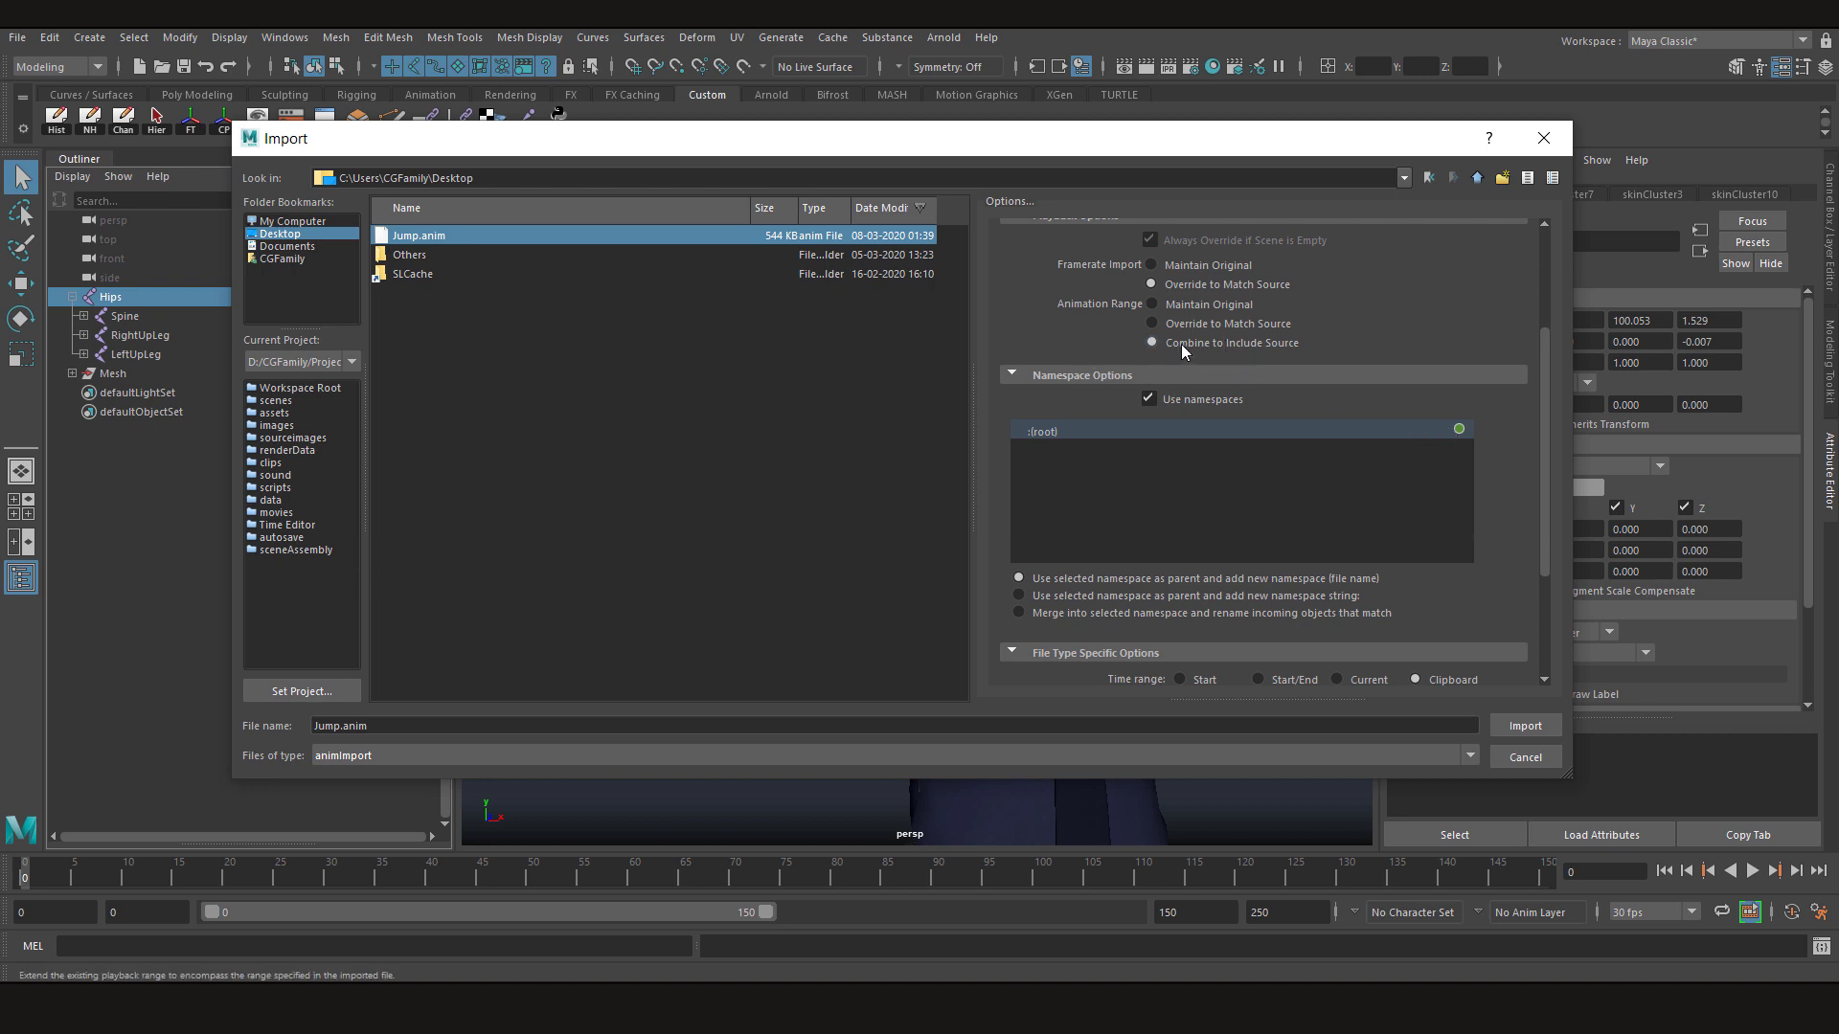
left_click_drag(1551, 421, 1554, 477)
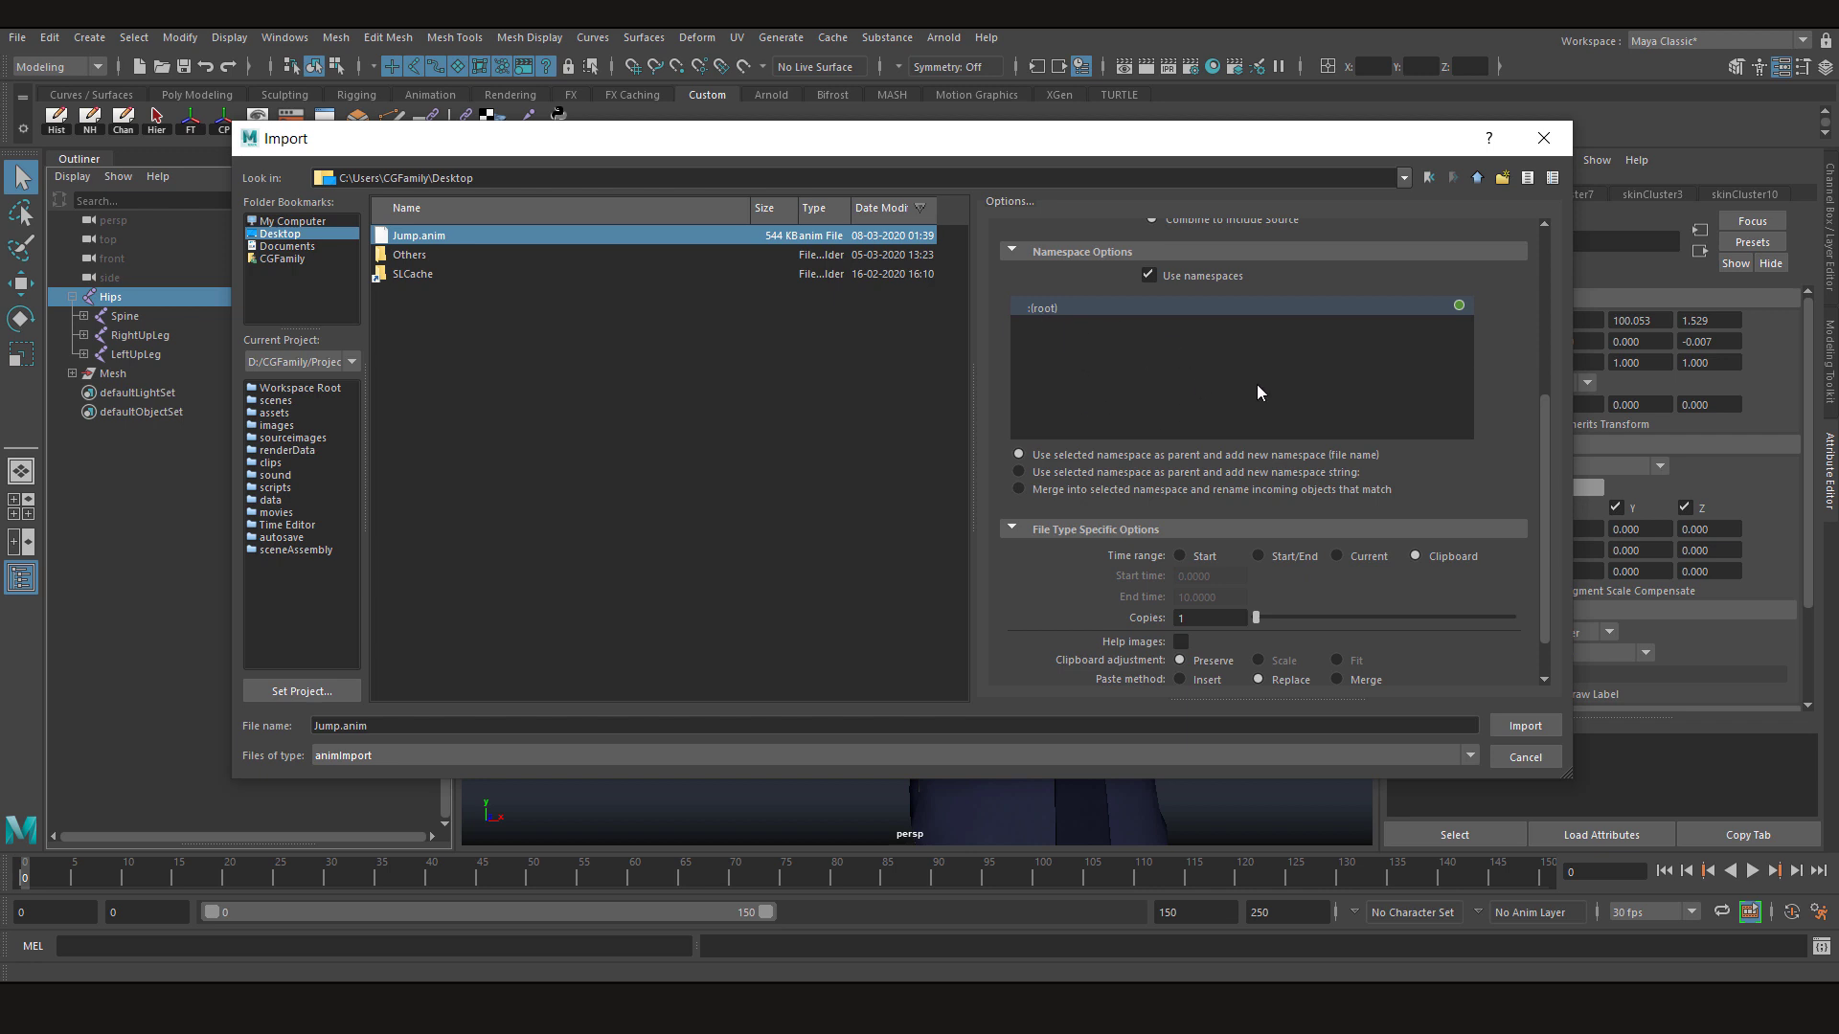
Set the paste method to Insert and import Jump.anim onto the policeman's skeleton.
left_click_drag(1548, 467, 1551, 499)
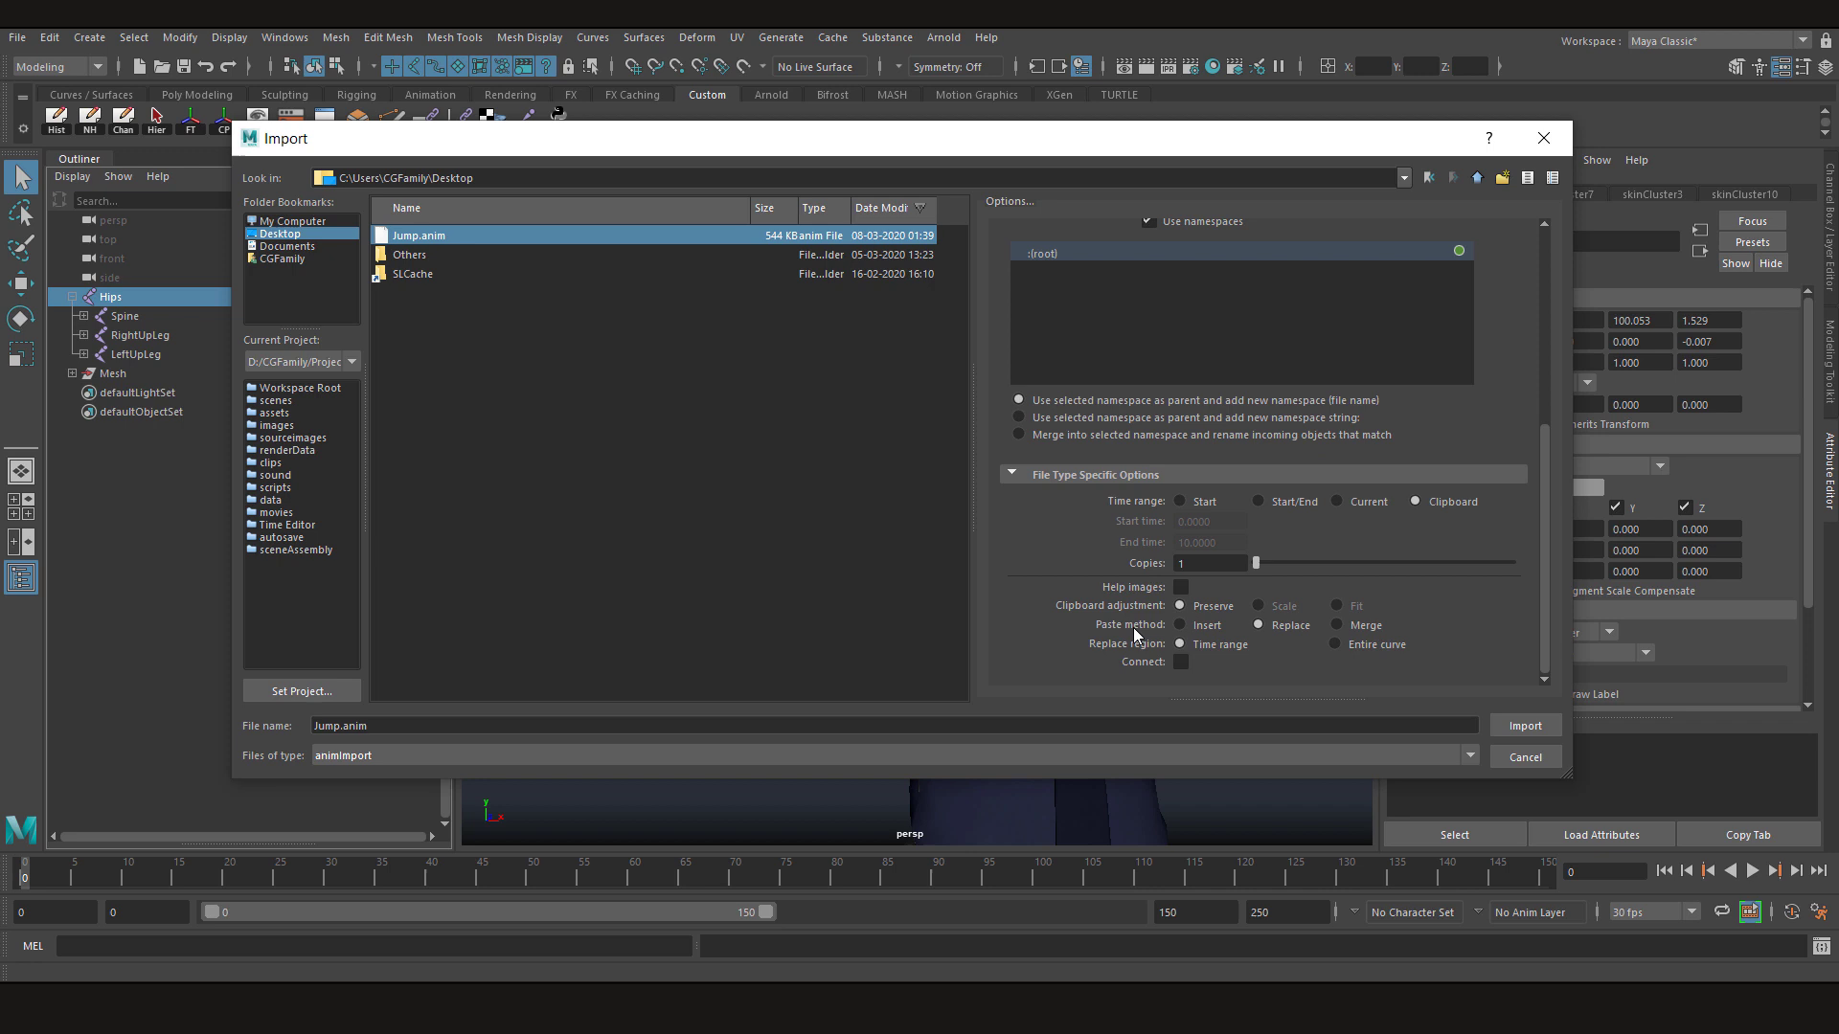
left_click(1200, 628)
left_click(1285, 626)
left_click(1360, 626)
left_click(1180, 625)
left_click(1523, 726)
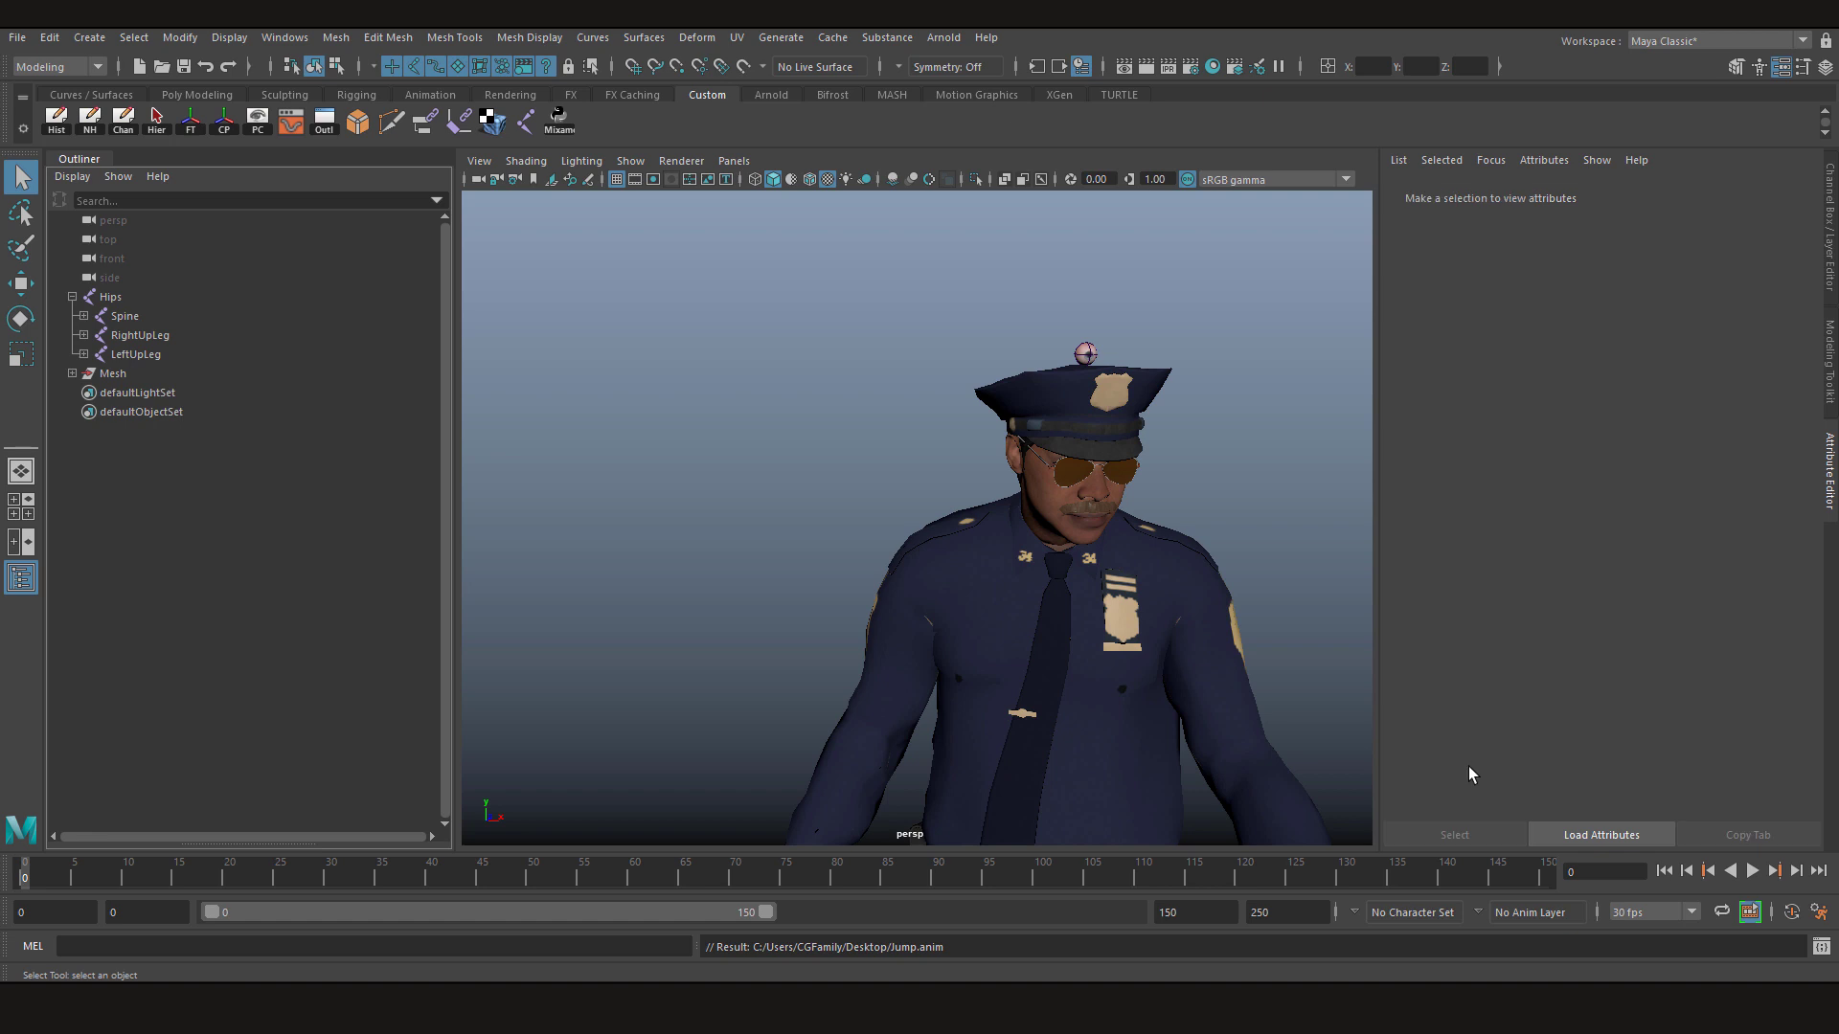
Frame the whole policeman and play back the imported jump animation, then stop playback.
scroll(896, 479, "down", 8)
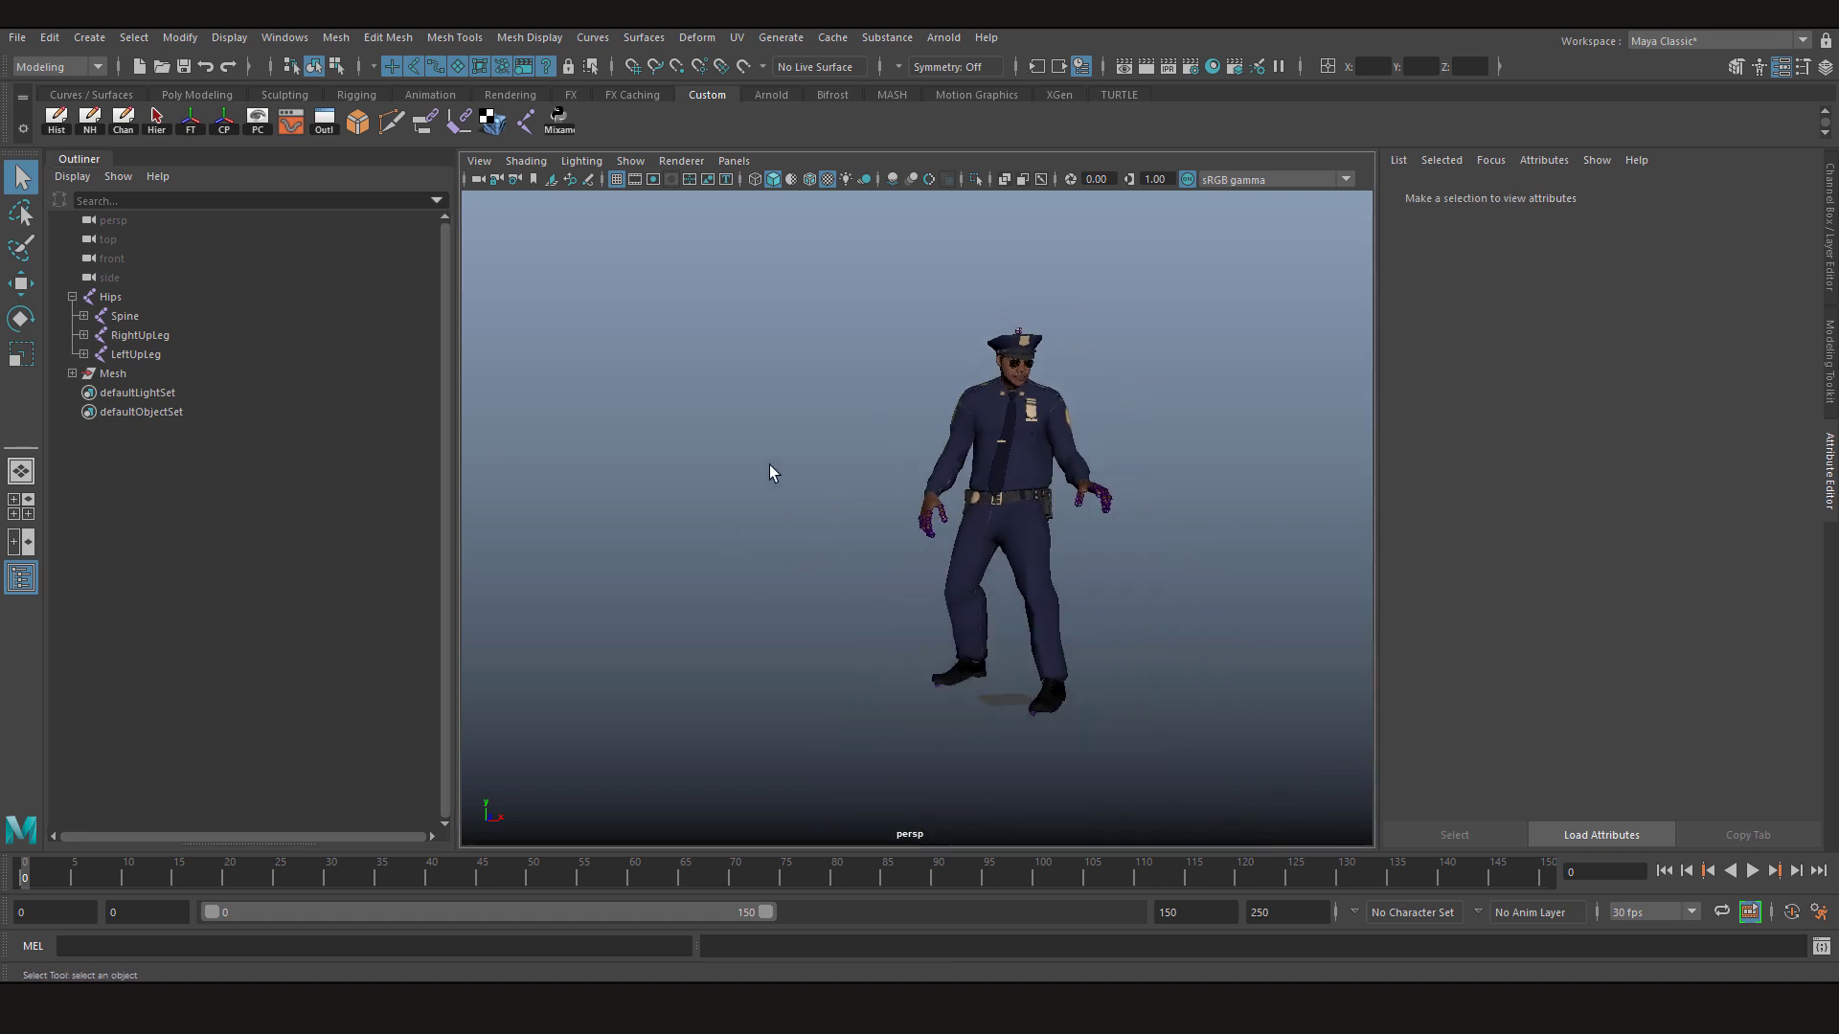
scroll(755, 404, "up", 5)
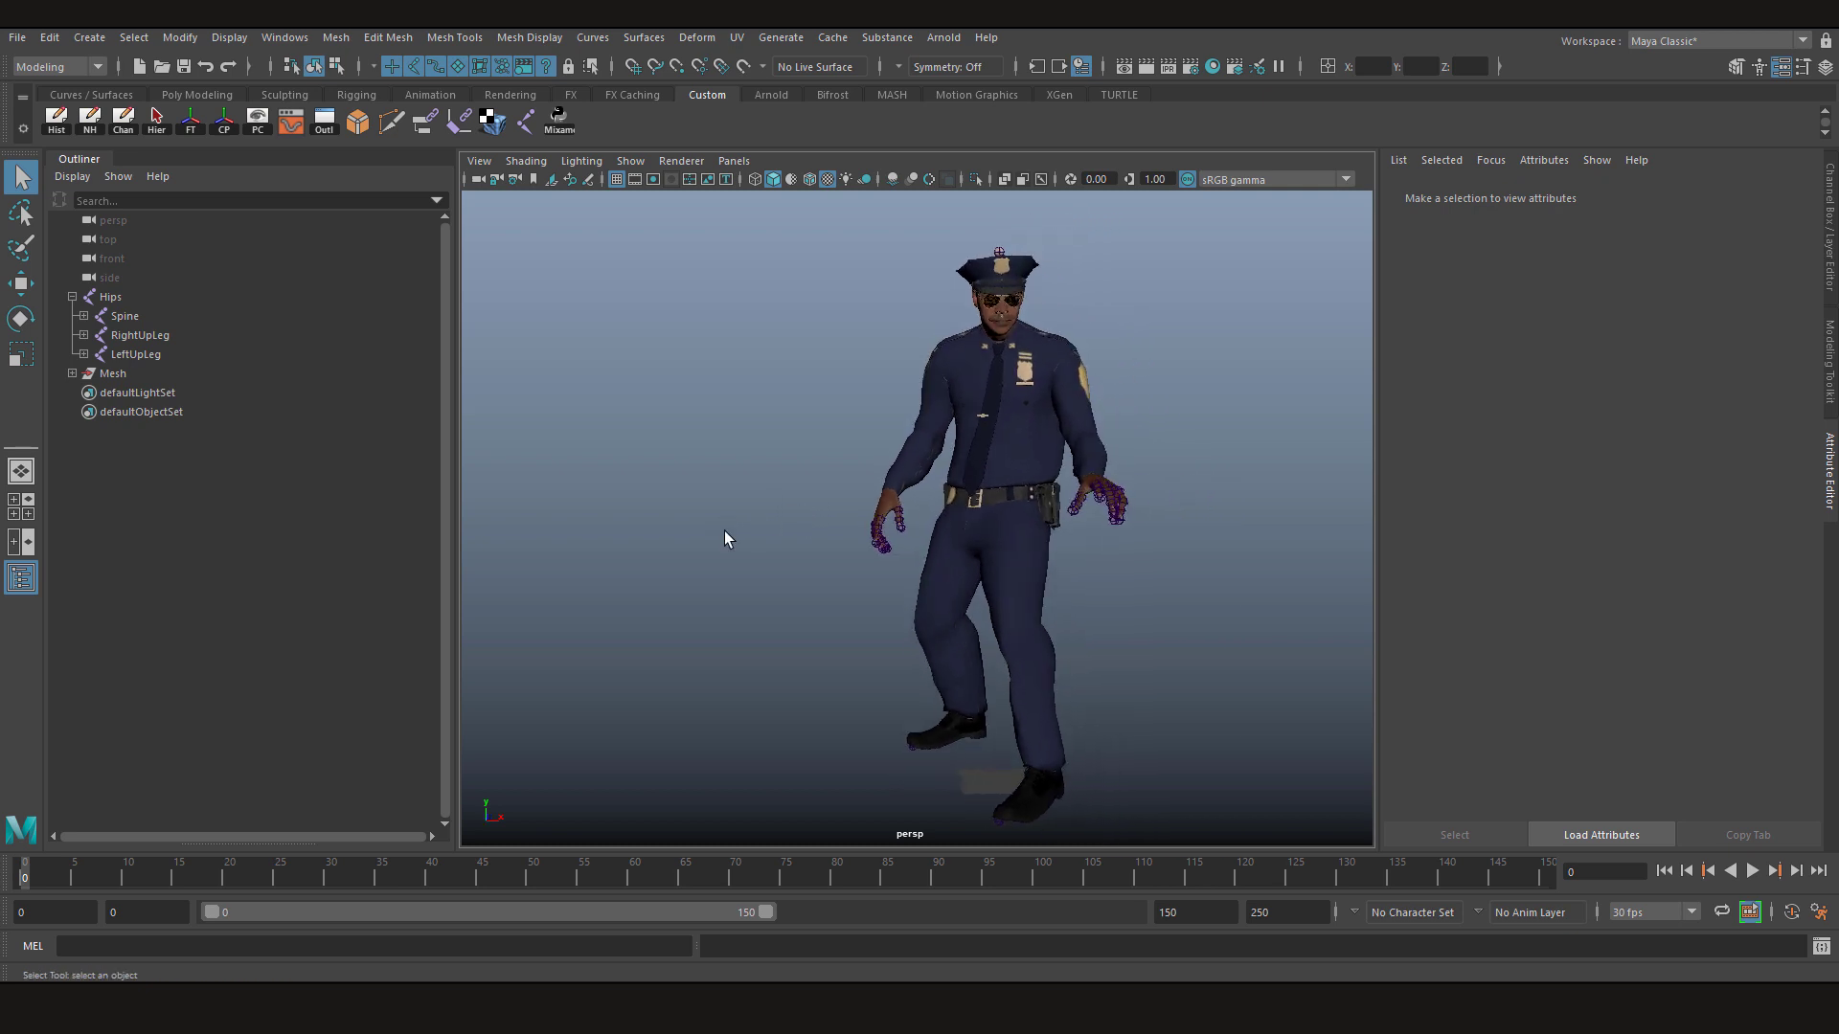
key("alt+v")
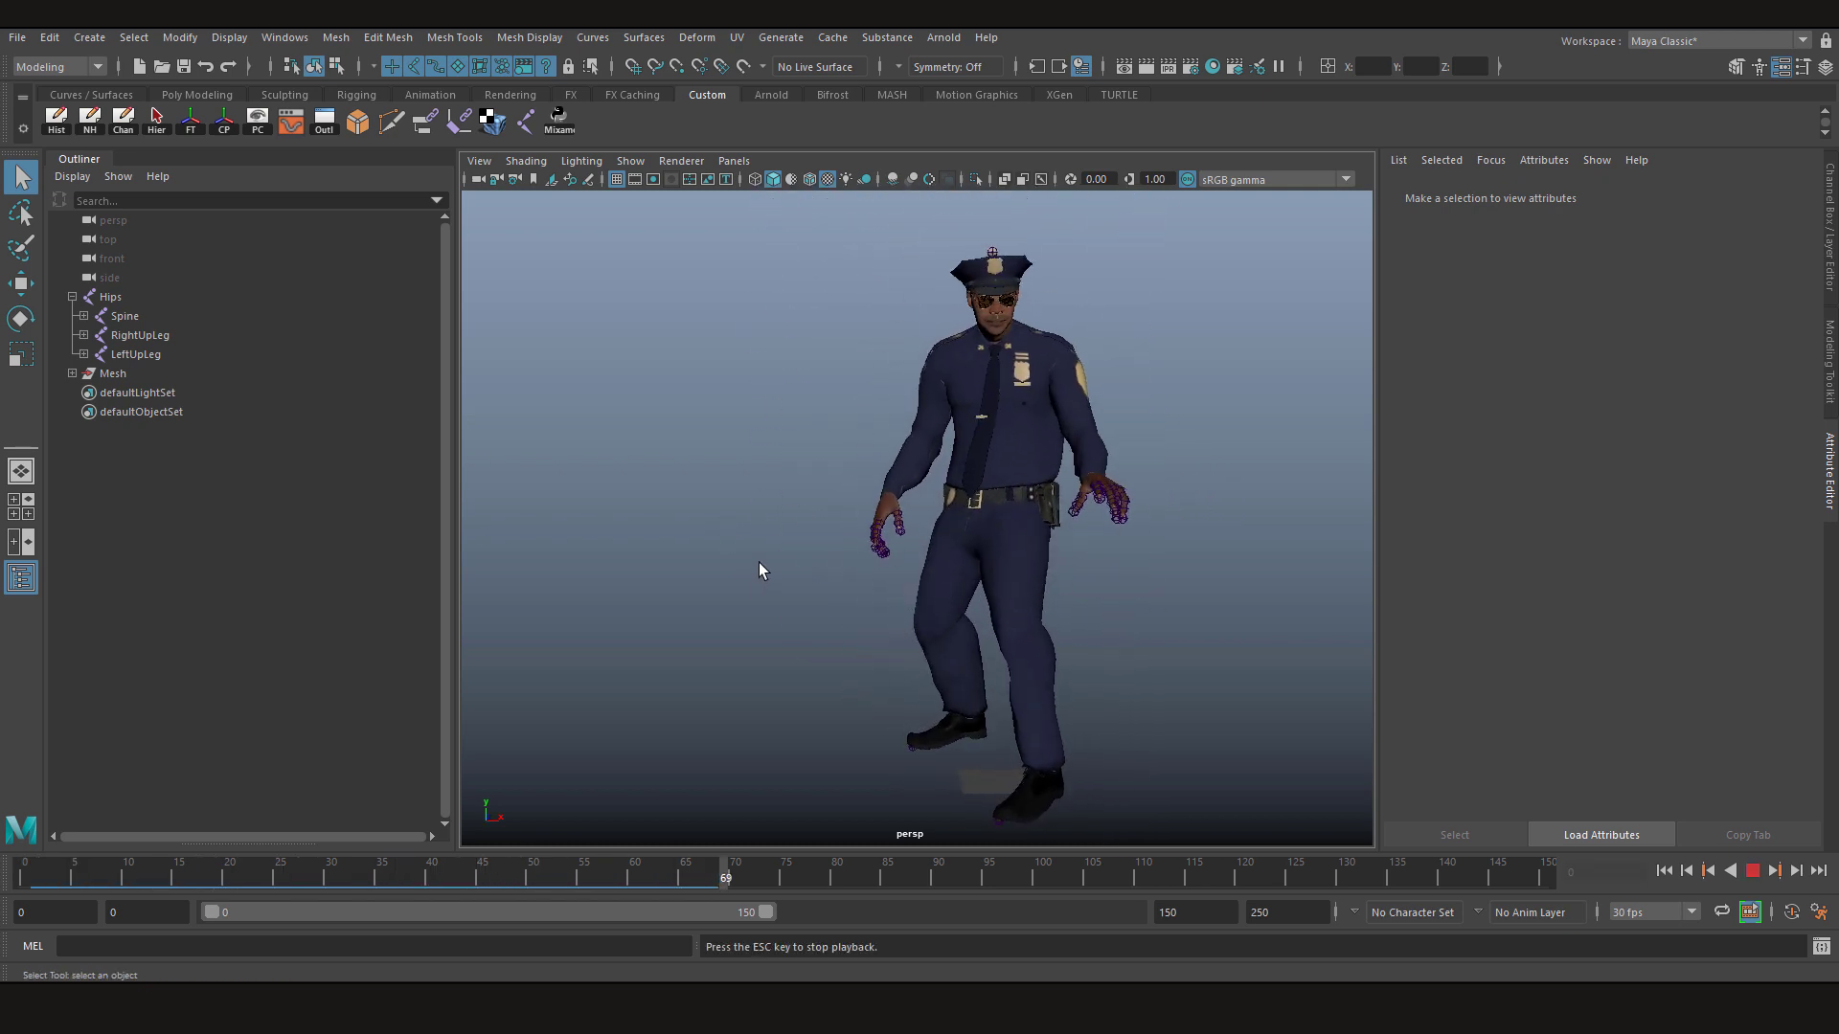
key("Escape")
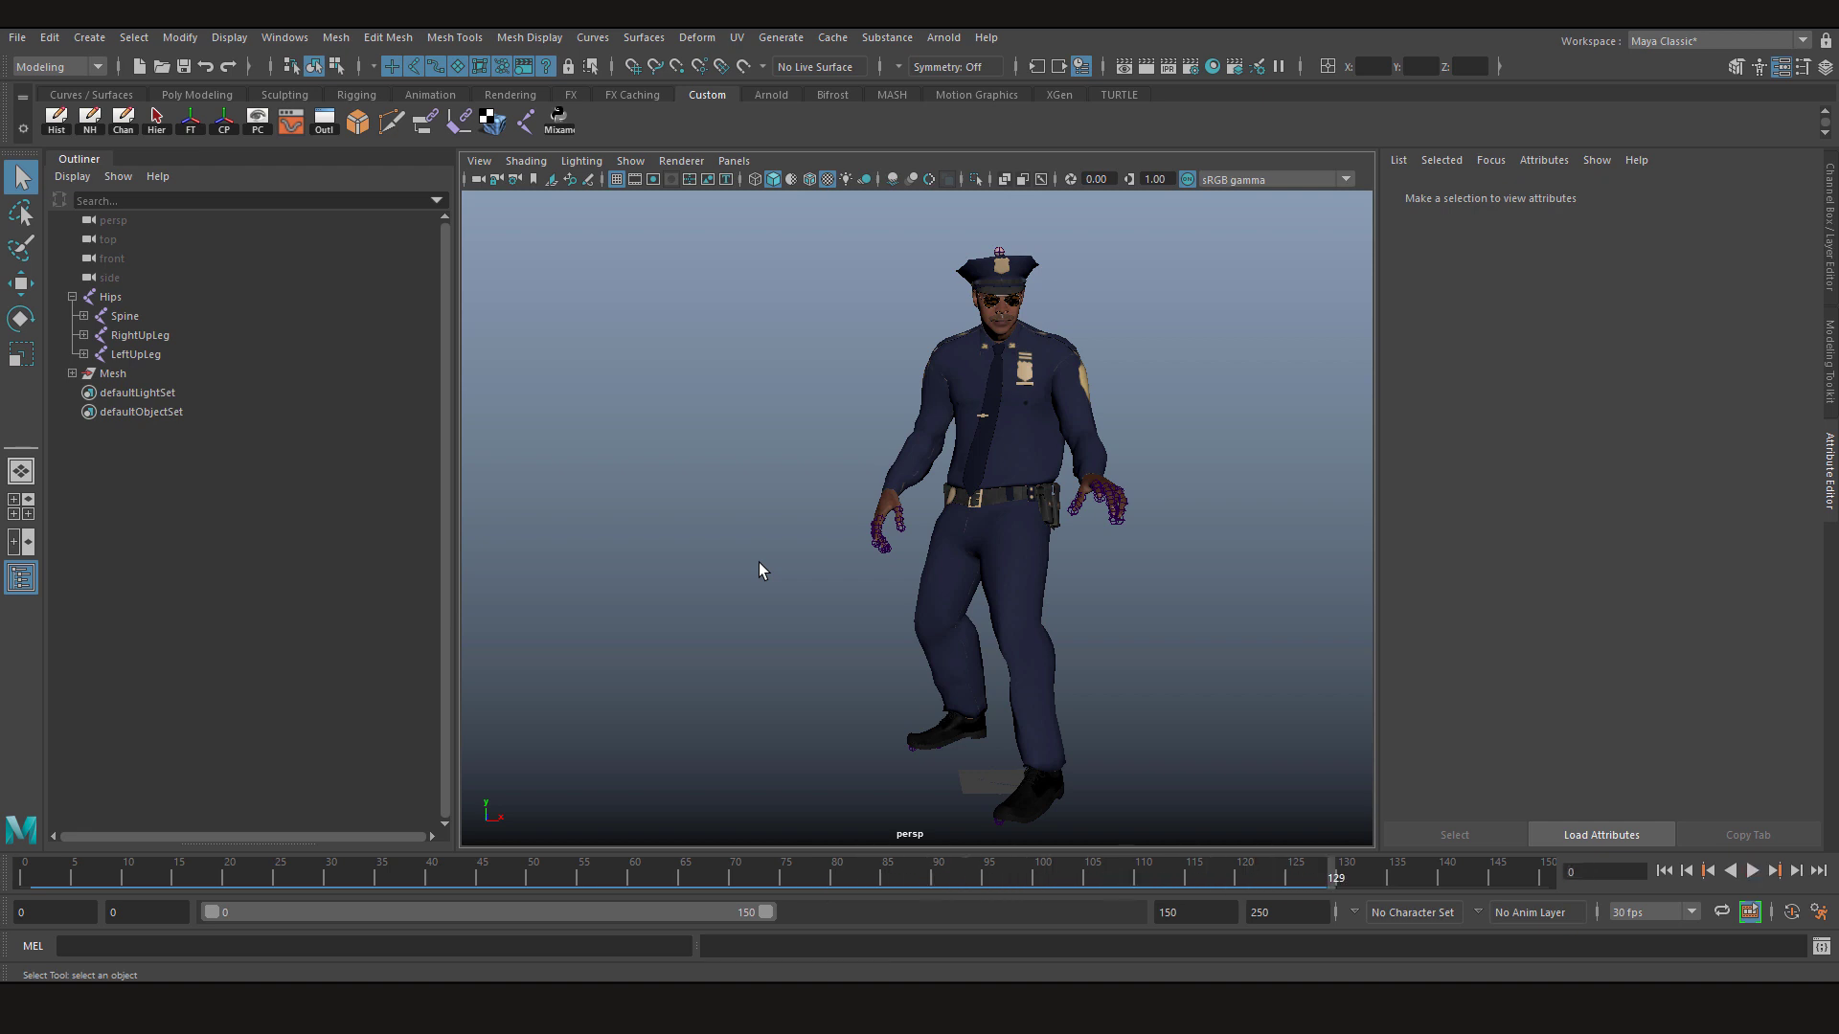